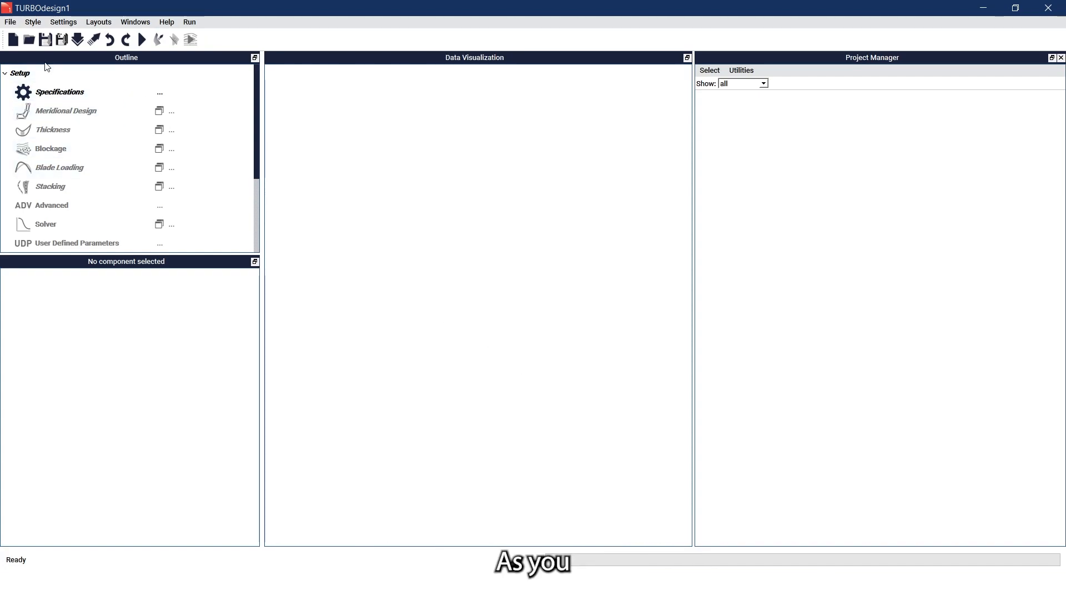
- Open sirocco-Impeller.tds and view its specifications: Sirocco fan, 3,000 rpm, 0.1 m^3/s, 37 blades
click(30, 40)
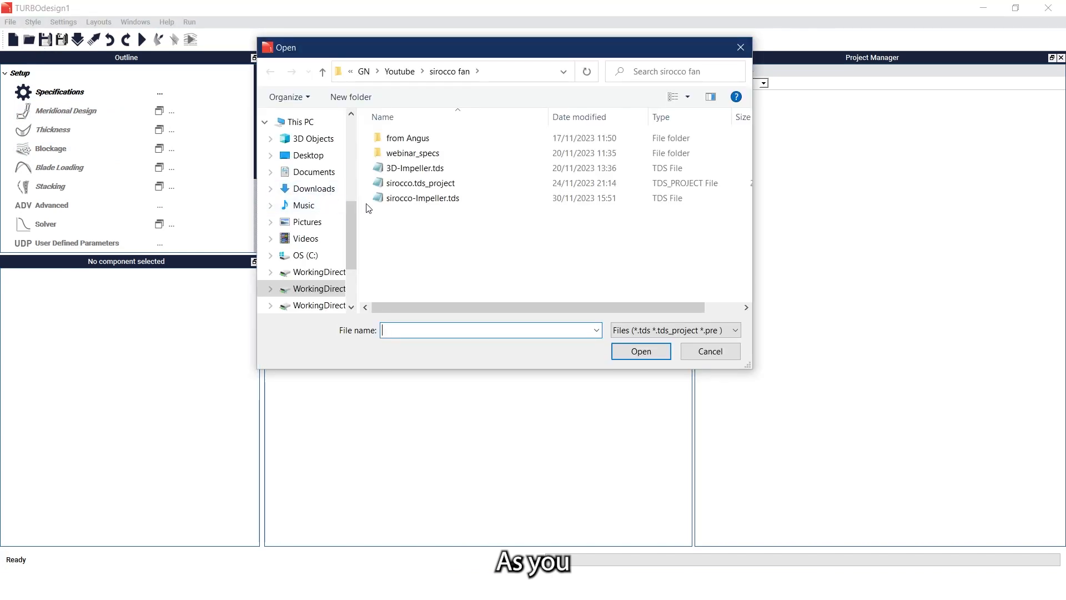
double_click(391, 207)
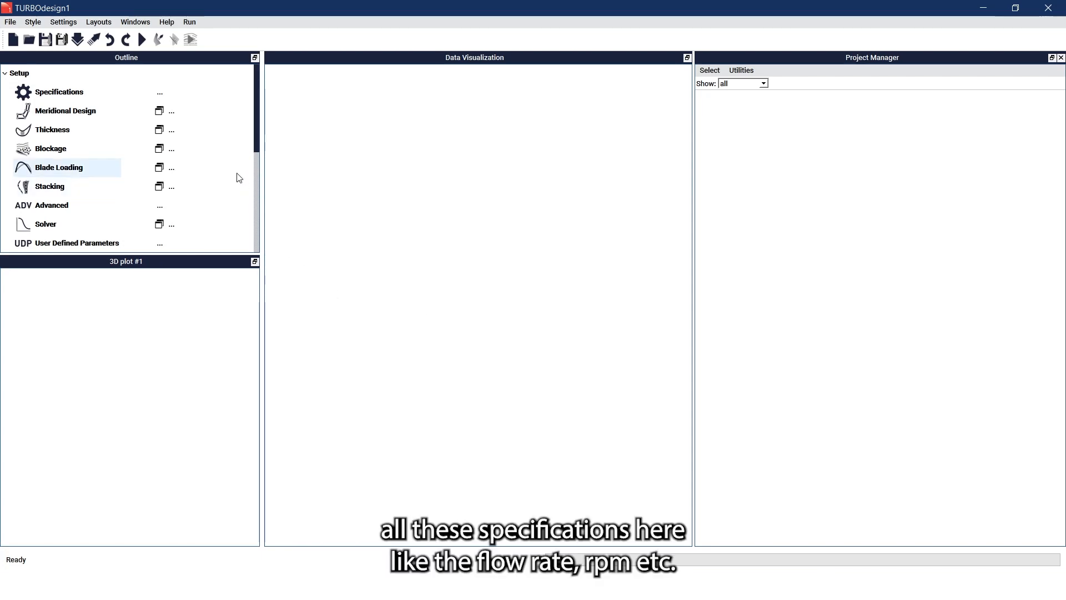
click(97, 93)
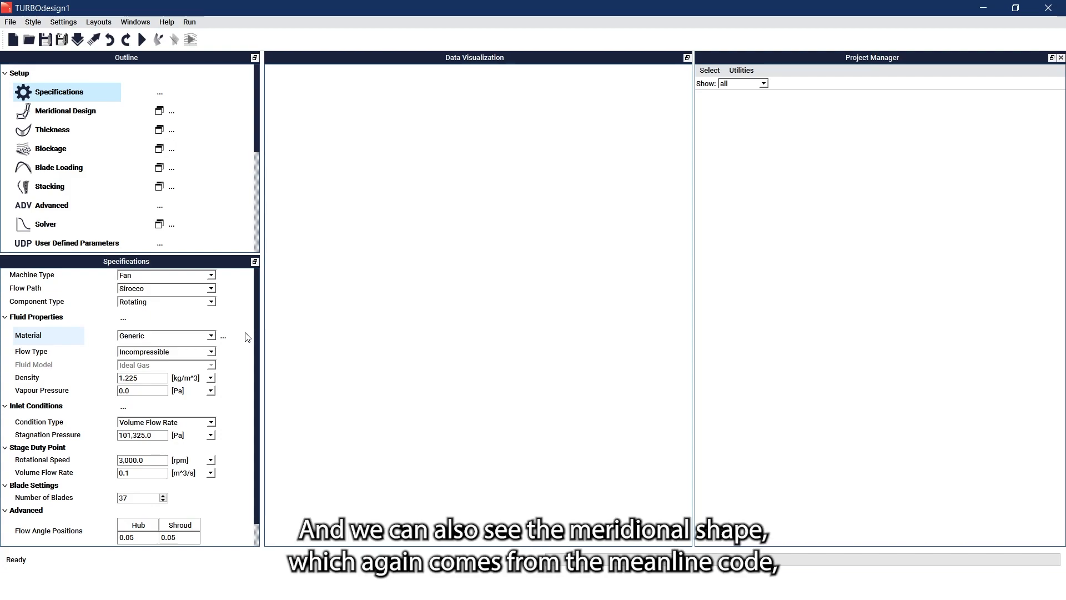
- Plot the meridional grid: Uniform flaring, multigrid level 4, streamwise grid size 73
click(114, 116)
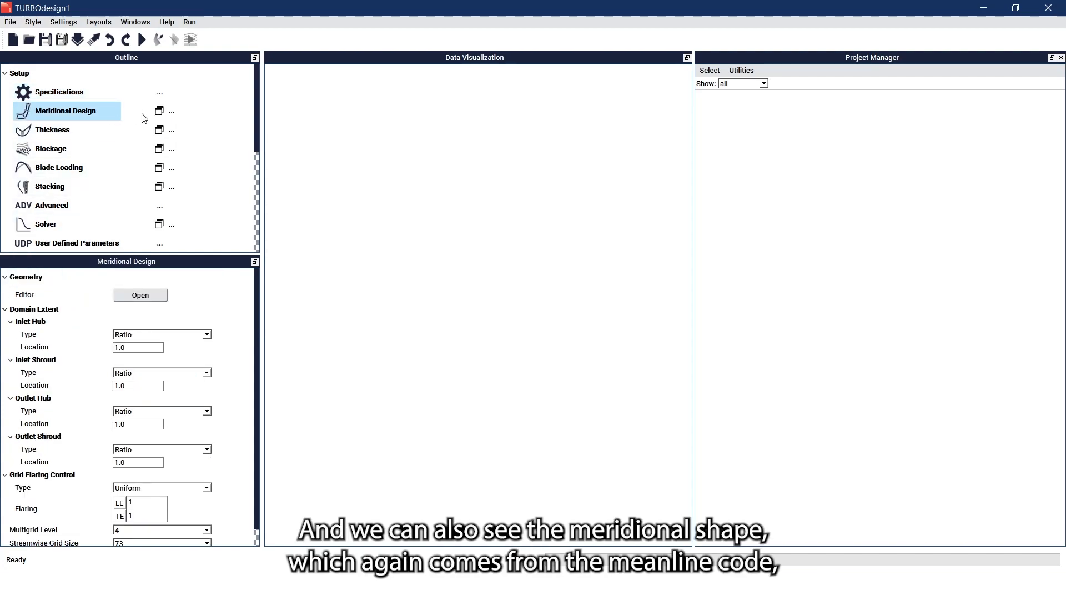
click(159, 110)
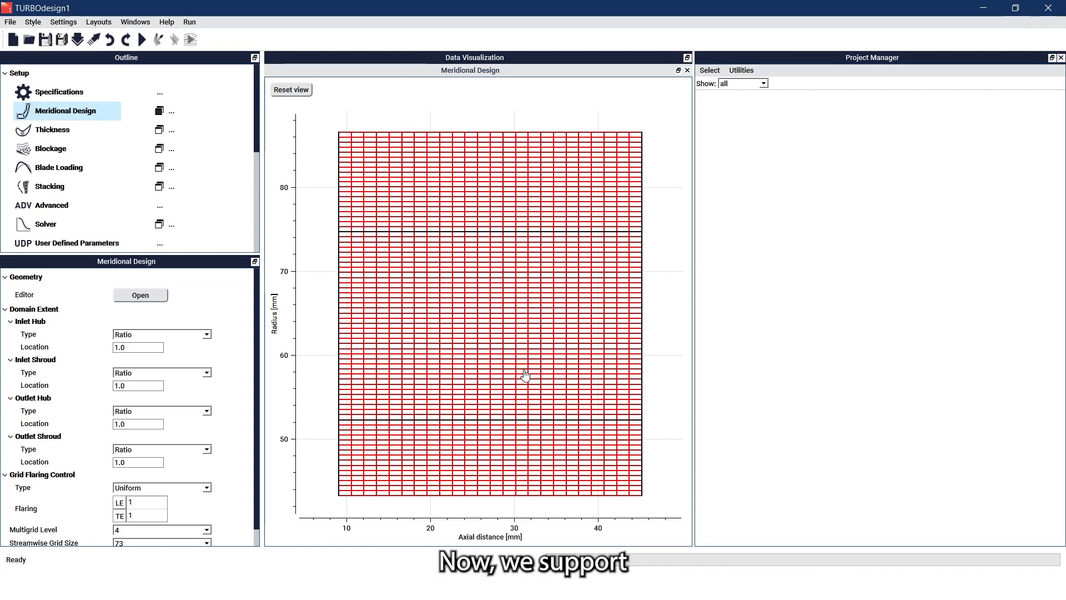
- Open the Thickness settings, keeping the Normal type and Constant streamwise distribution
click(106, 132)
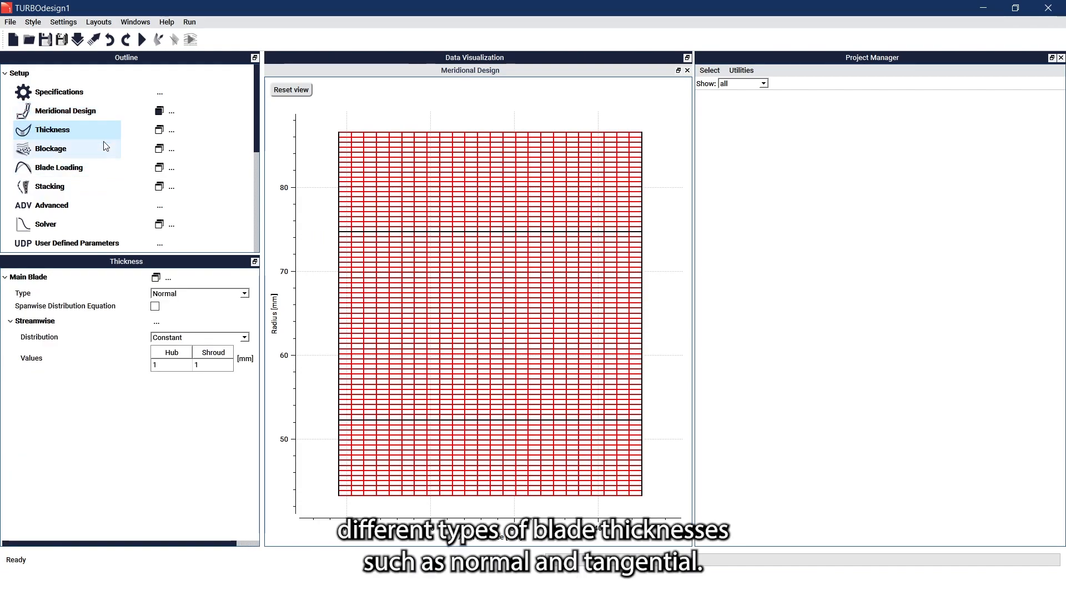
click(173, 292)
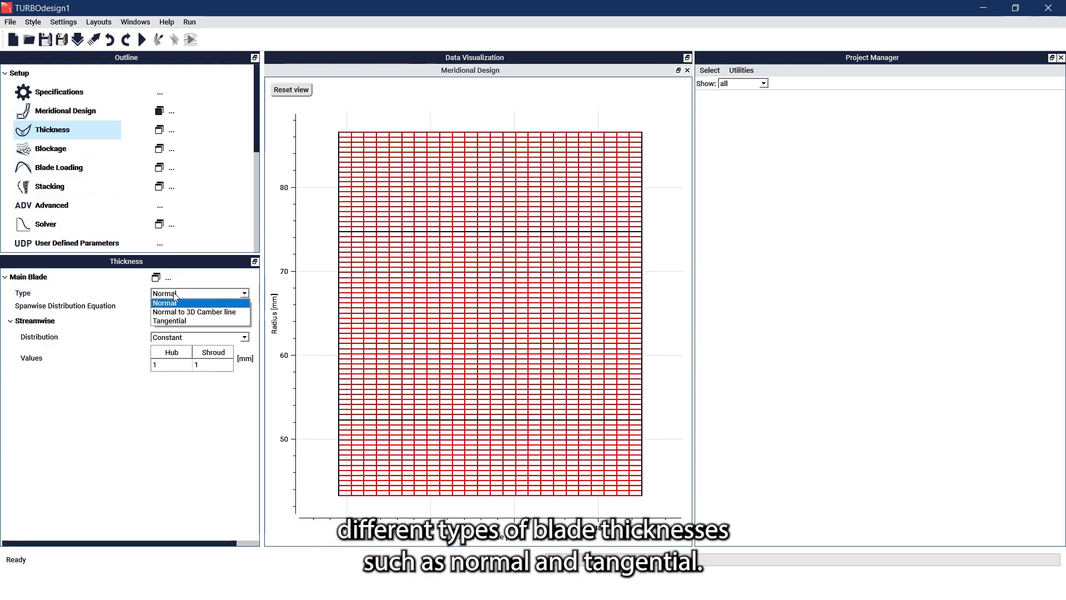
click(173, 293)
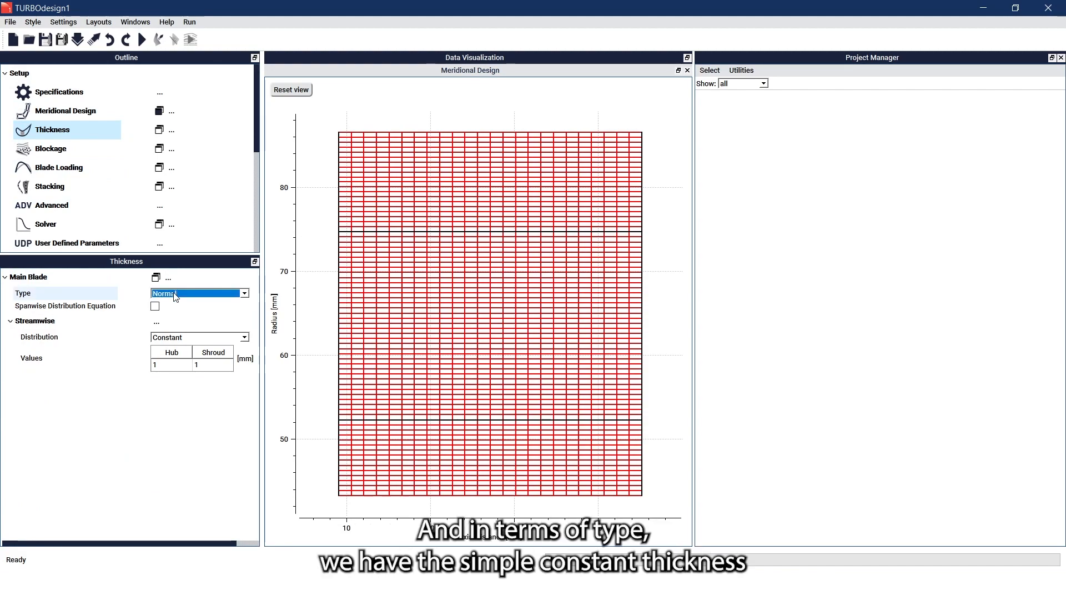
click(179, 339)
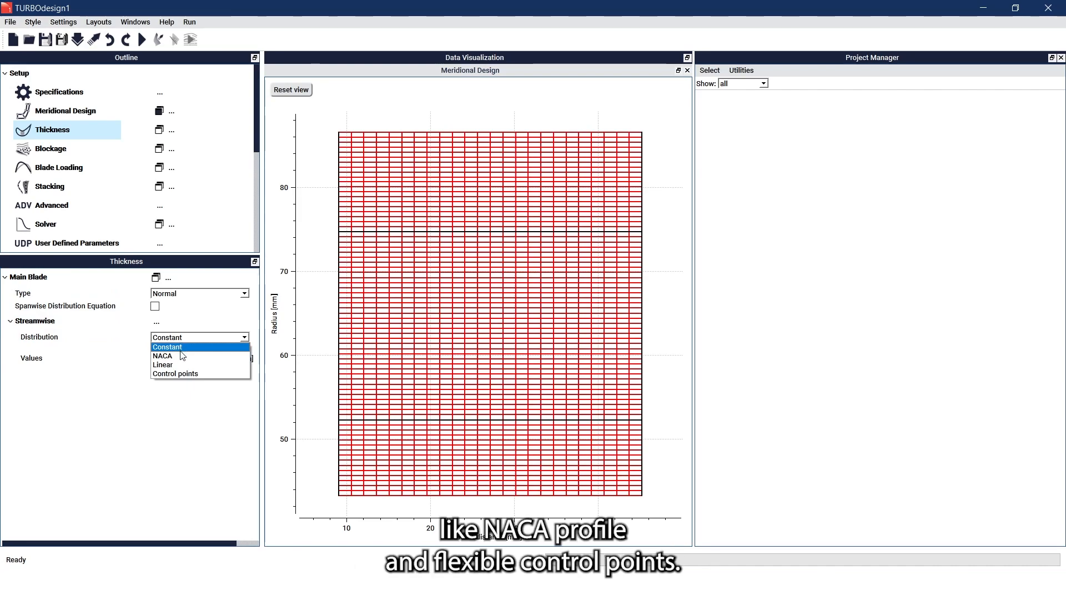
click(192, 411)
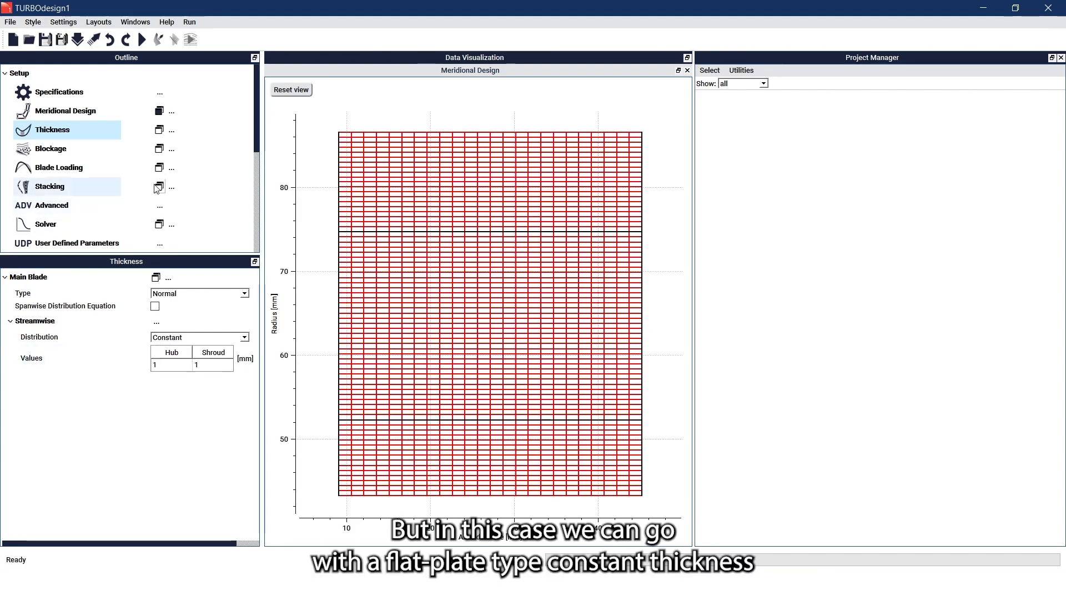
- Plot the main blade's 1 mm hub-to-shroud thickness and check the Import option
click(159, 131)
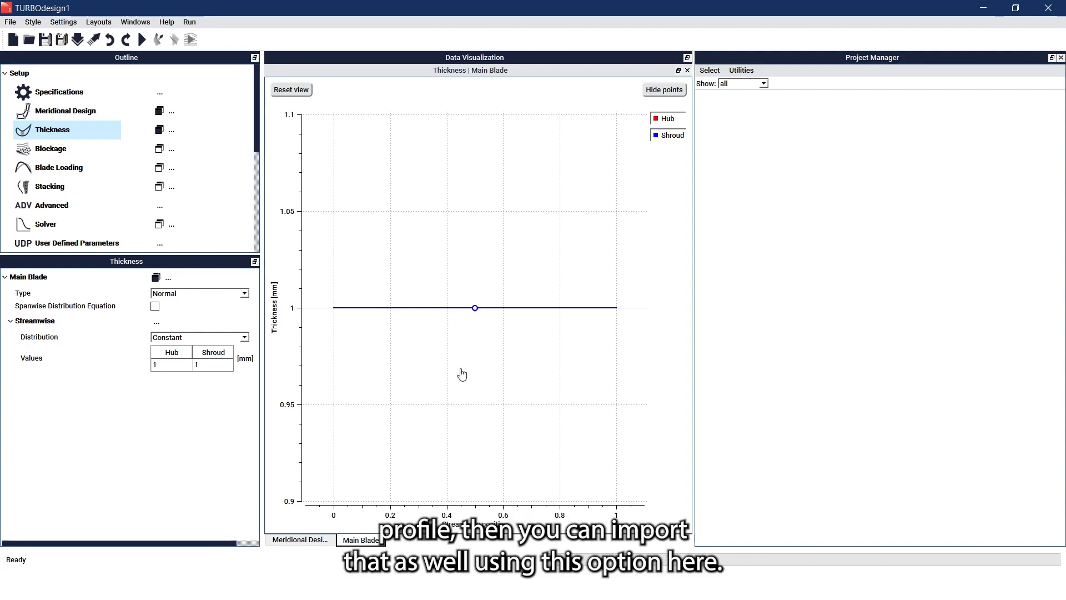
click(169, 277)
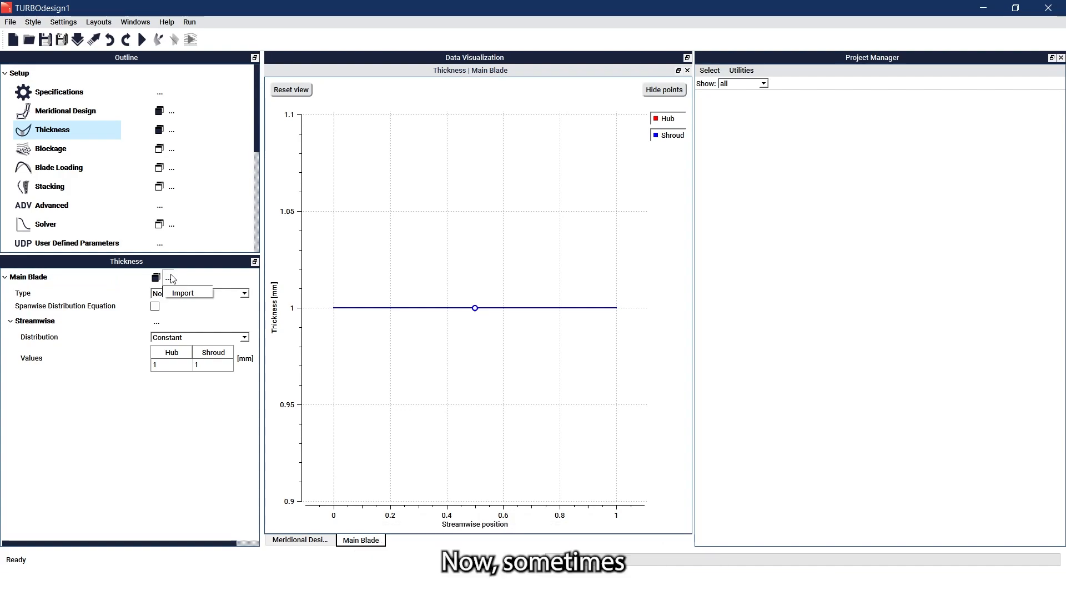
click(173, 278)
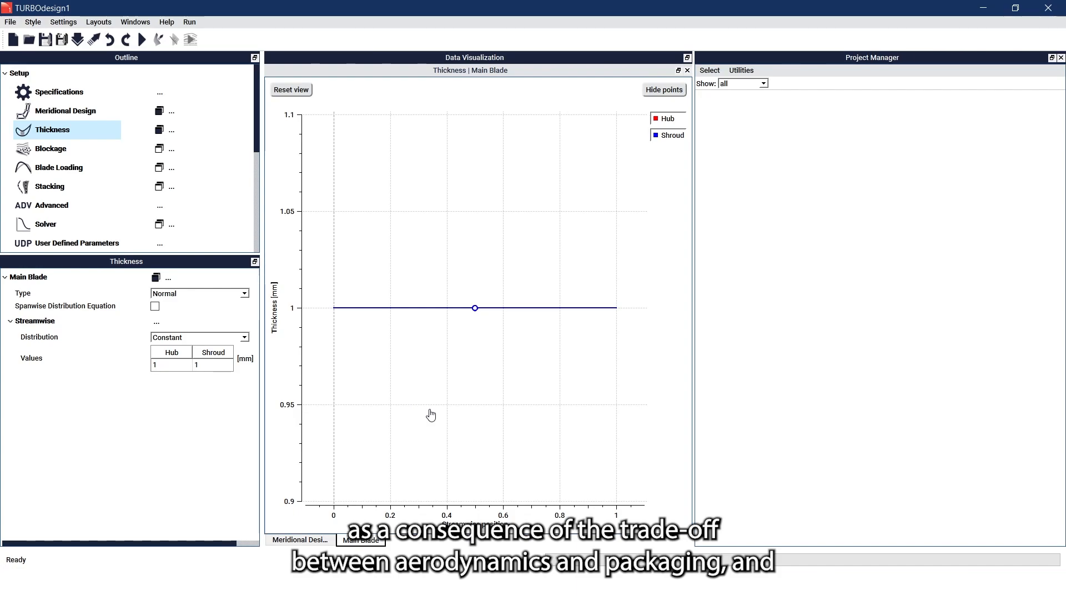
- Show the Control Points blockage settings and plot the shroud blockage-factor curve
click(141, 151)
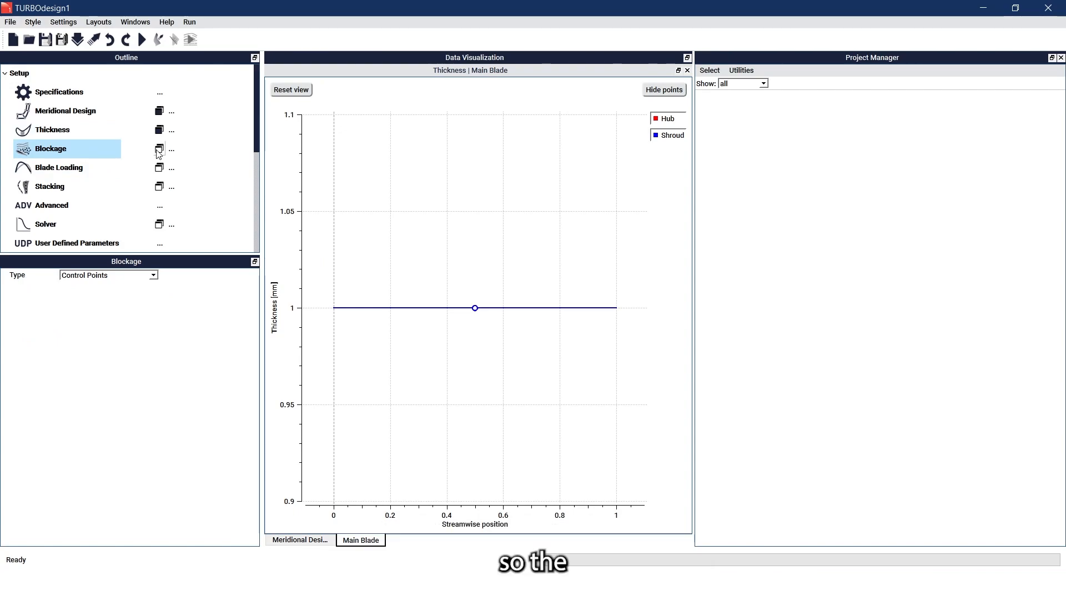
click(159, 148)
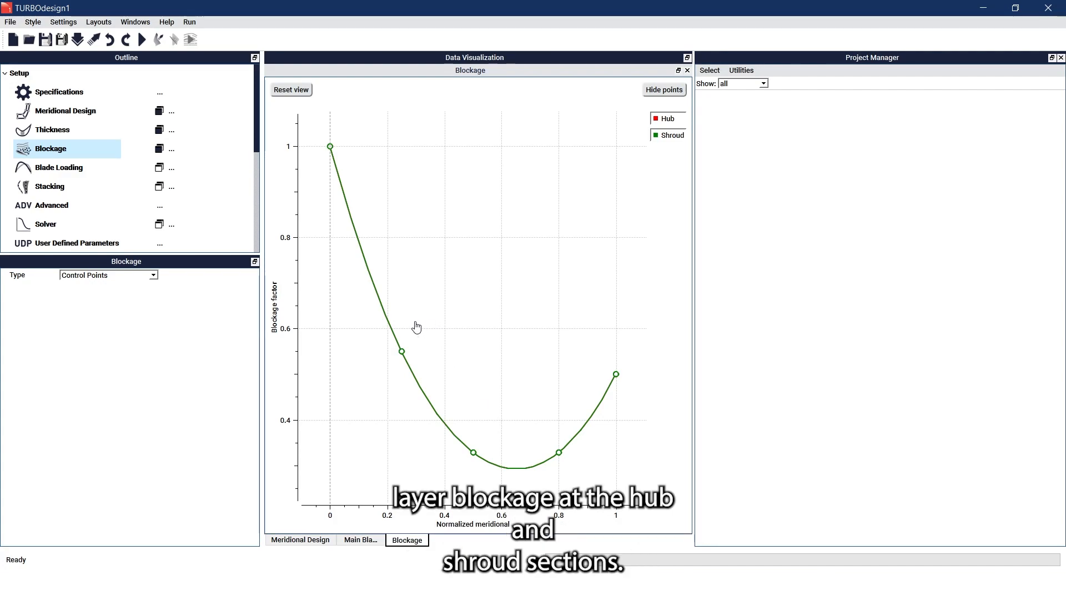
- Dock the linear 0–1.2381 spanwise rVt* plot above the Three-Segment streamwise loading curve
click(111, 171)
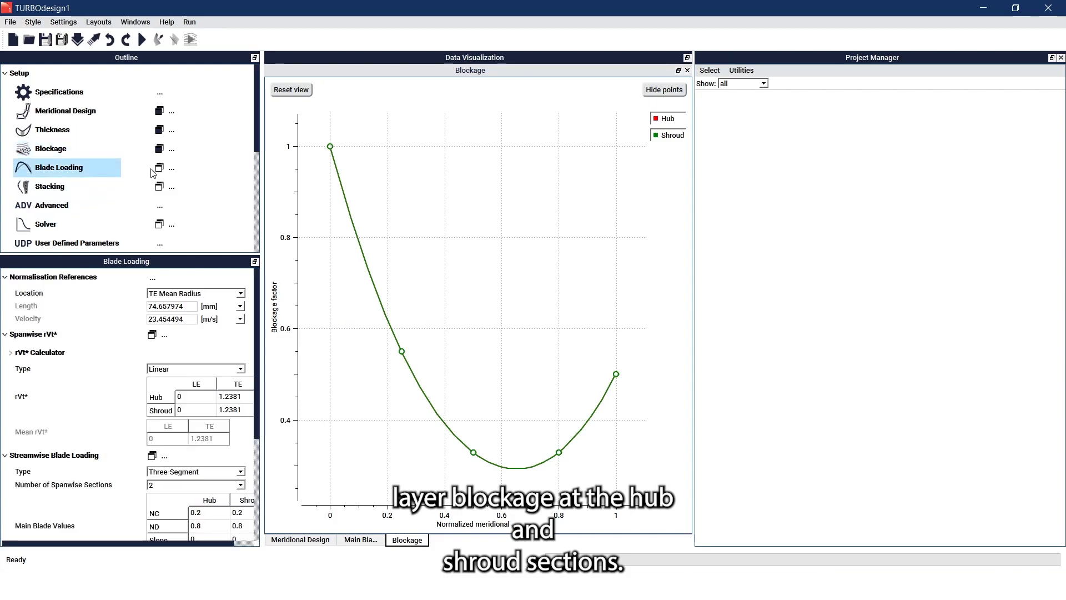
click(156, 171)
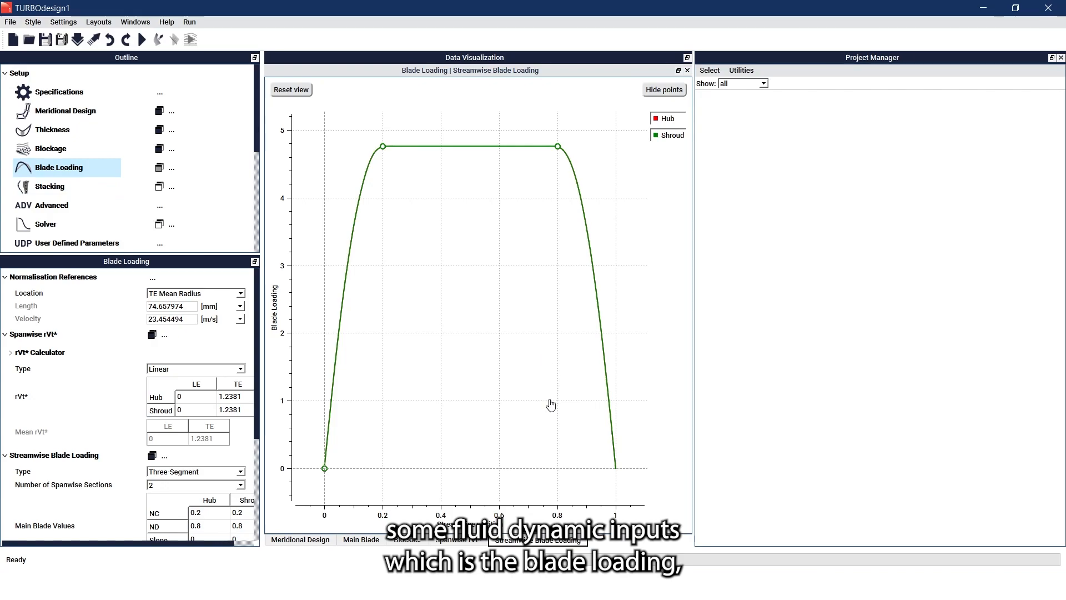
click(473, 540)
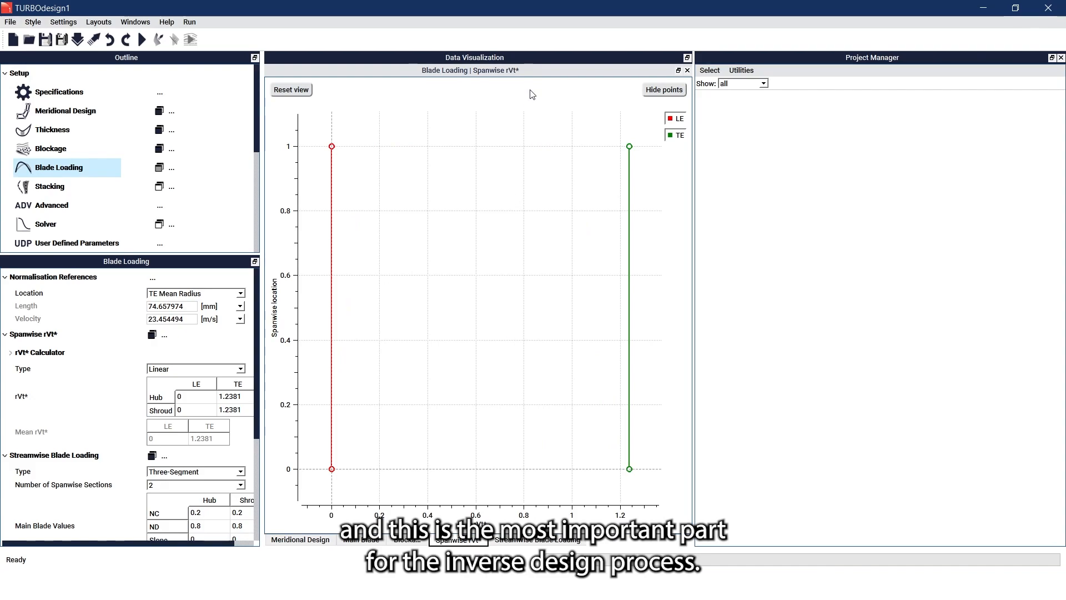
drag(529, 72, 521, 94)
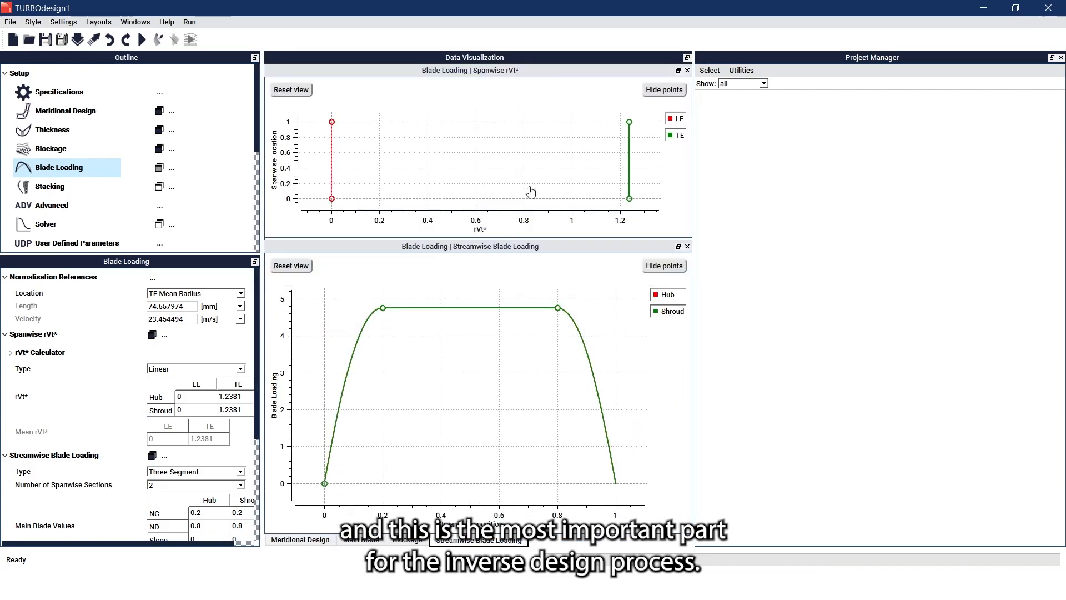
drag(506, 240, 509, 275)
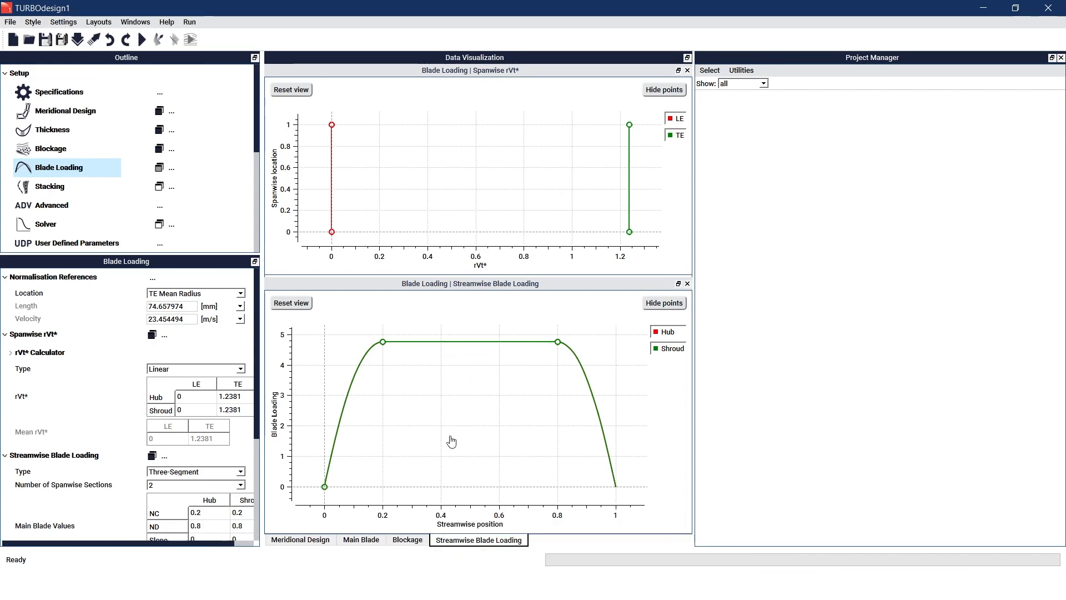
- Plot the stacking line with wrap angle held at 0 degrees across the span
click(117, 191)
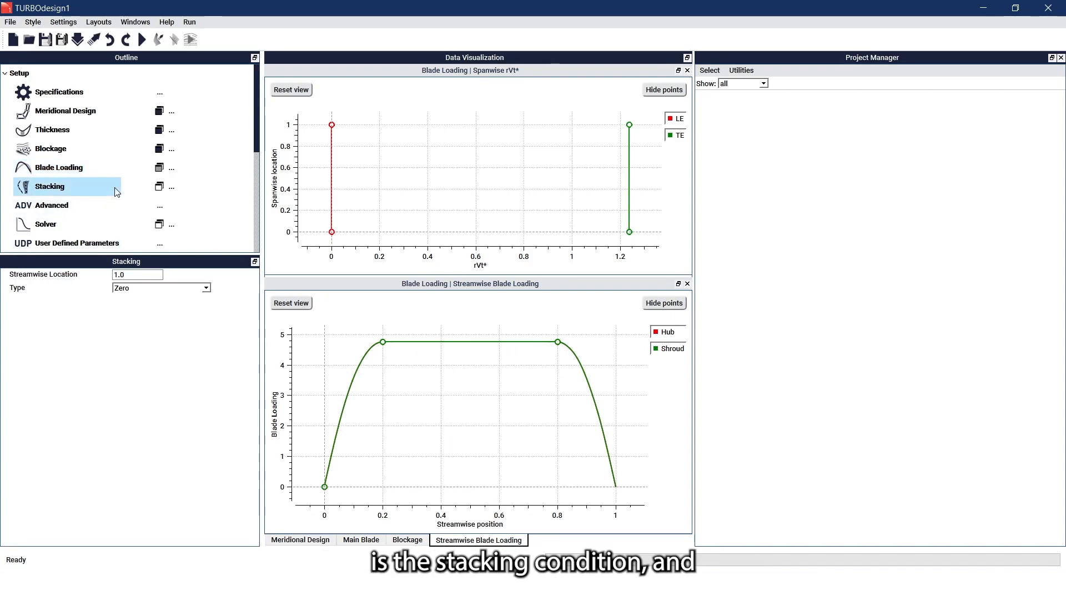
click(159, 187)
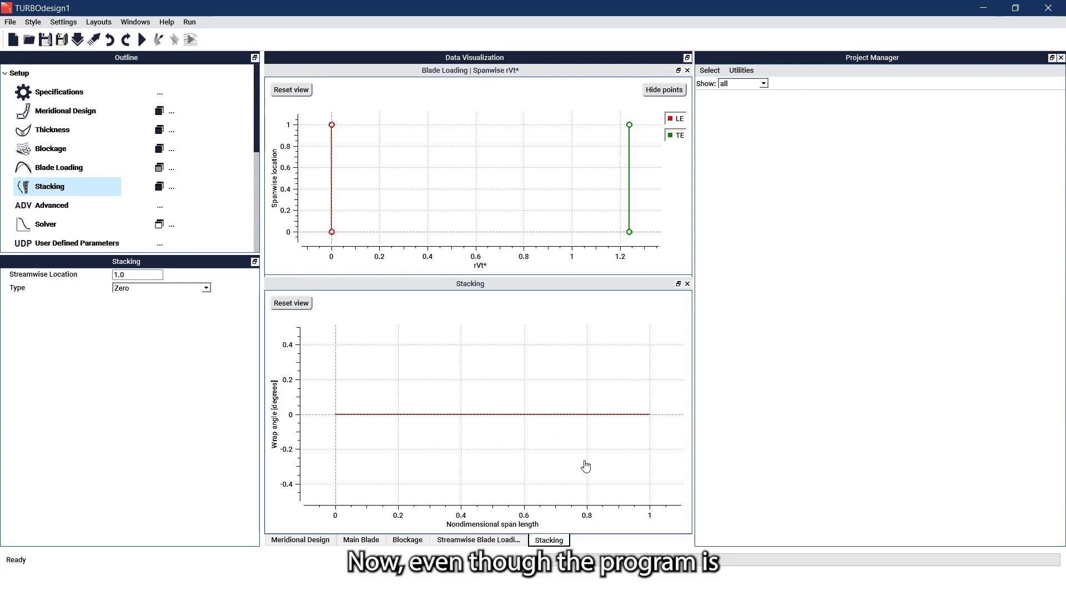
- Run the solver on the baseline design until it converges to about 0.000244 error
click(146, 42)
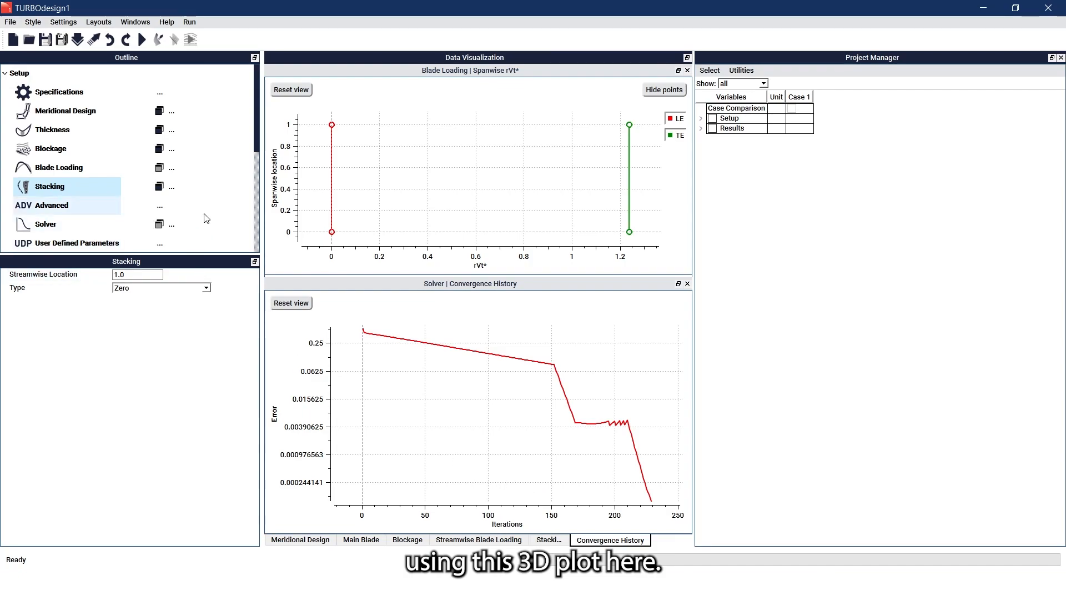
scroll(67, 206, down, 1)
- Add a 3D plot of the full 37-blade impeller with hub and shroud, viewed obliquely
click(160, 213)
click(183, 241)
click(161, 336)
text(99)
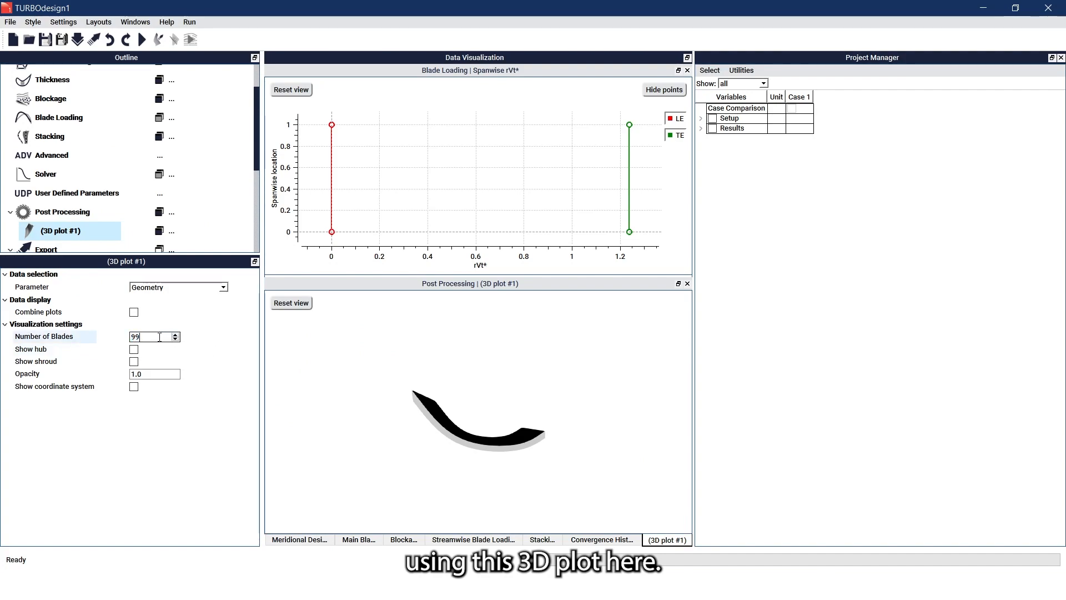
key(Return)
click(135, 351)
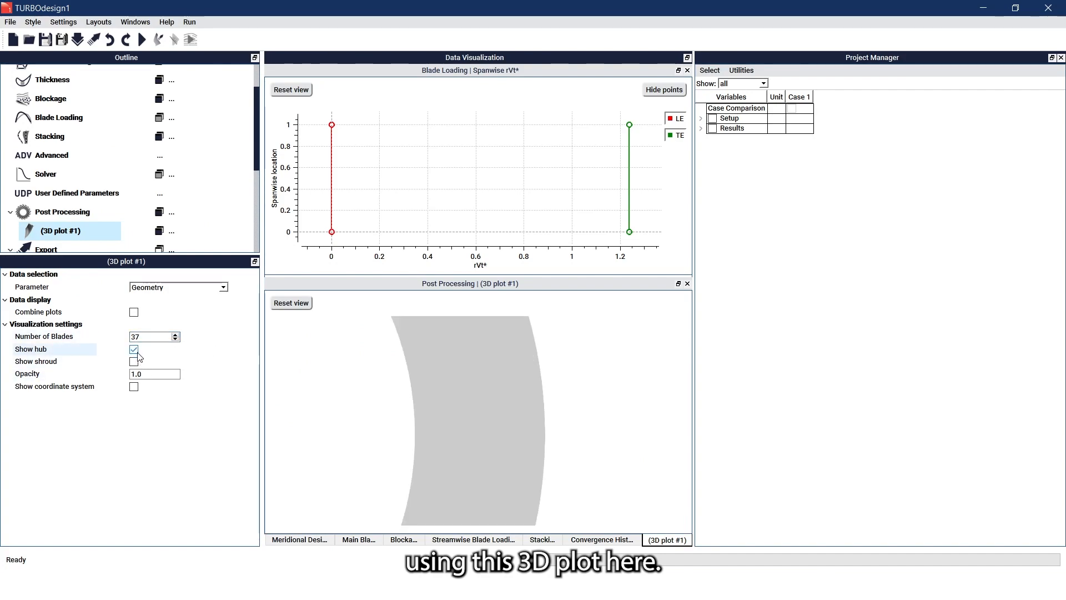
click(135, 362)
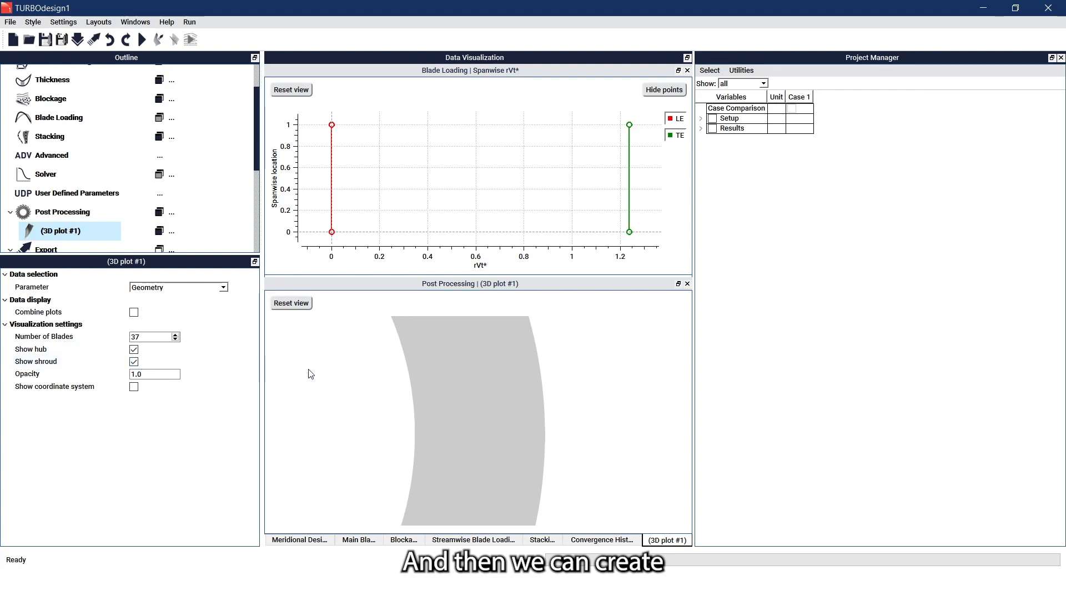
scroll(408, 395, down, 5)
drag(405, 398, 569, 433)
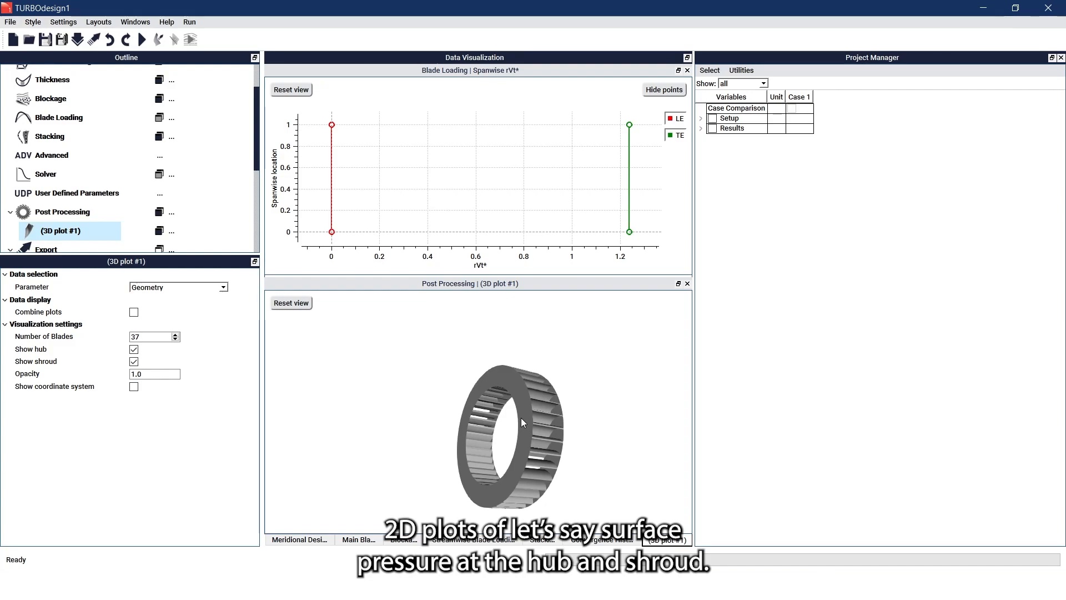
- Add a mid-span Static Pressure 2D plot and dock it, widened, beside the 3D view
click(173, 213)
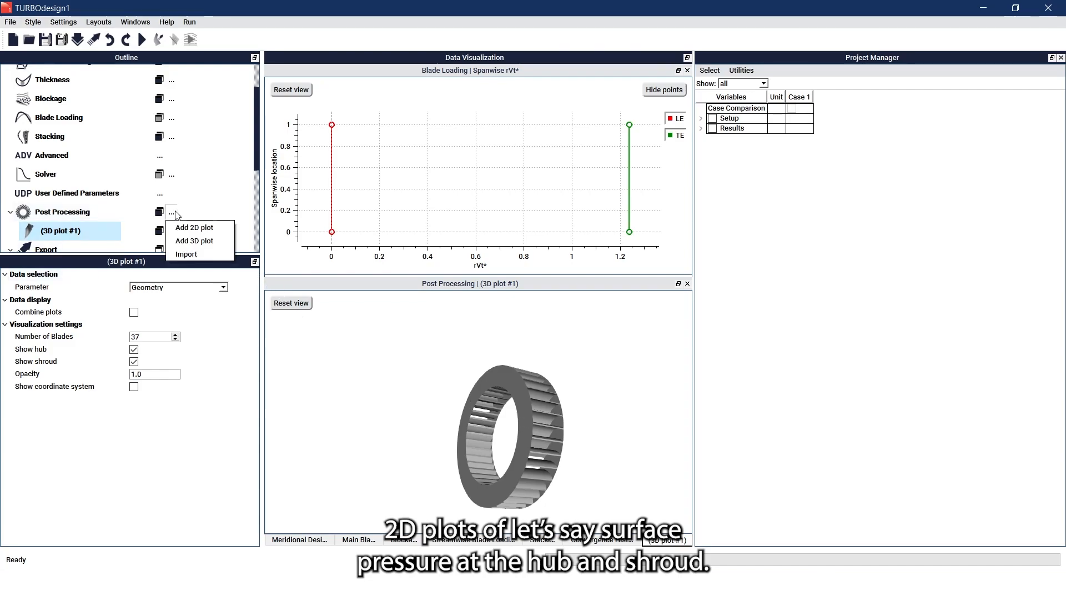
click(185, 227)
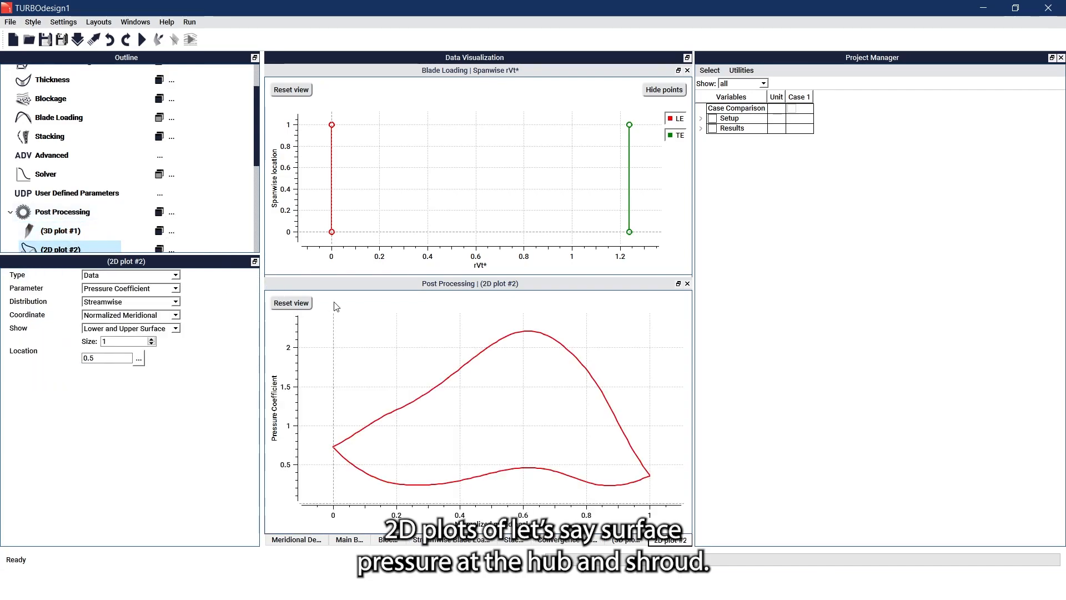
click(169, 288)
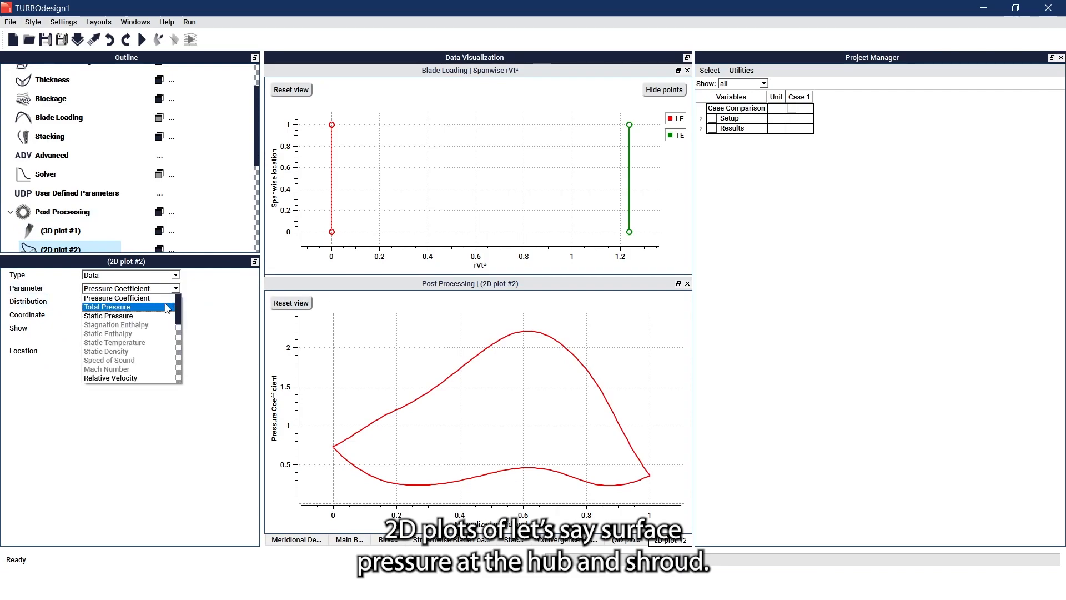
click(165, 316)
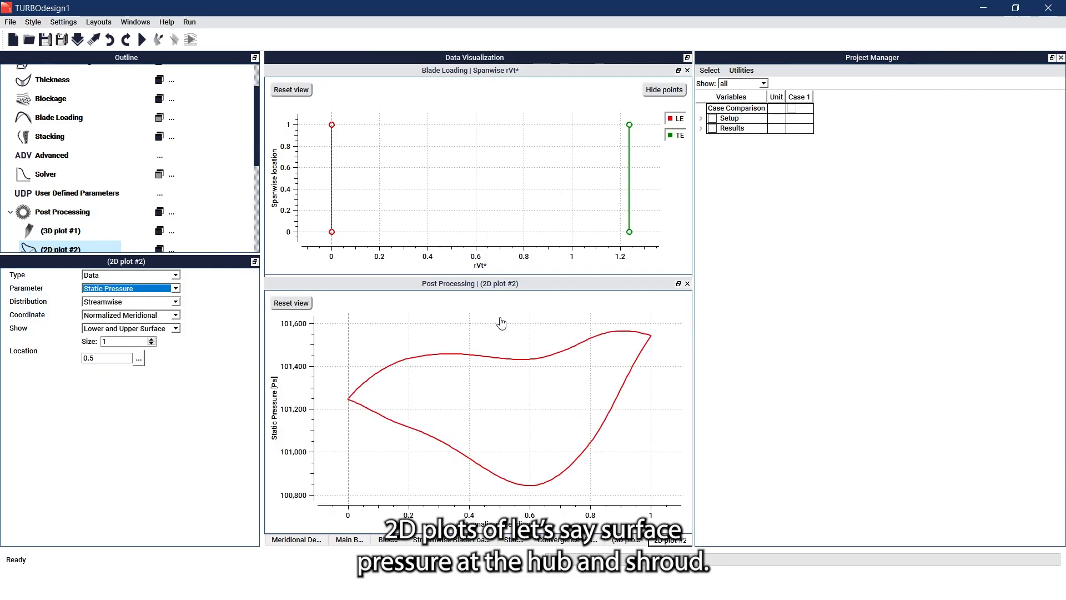
drag(502, 285, 684, 377)
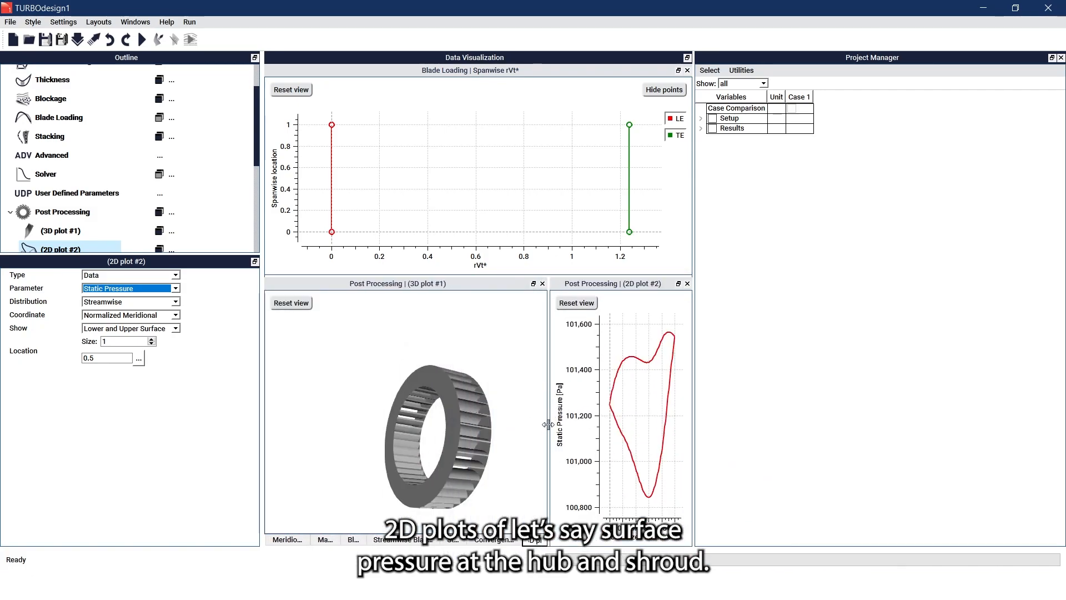
drag(549, 426, 473, 423)
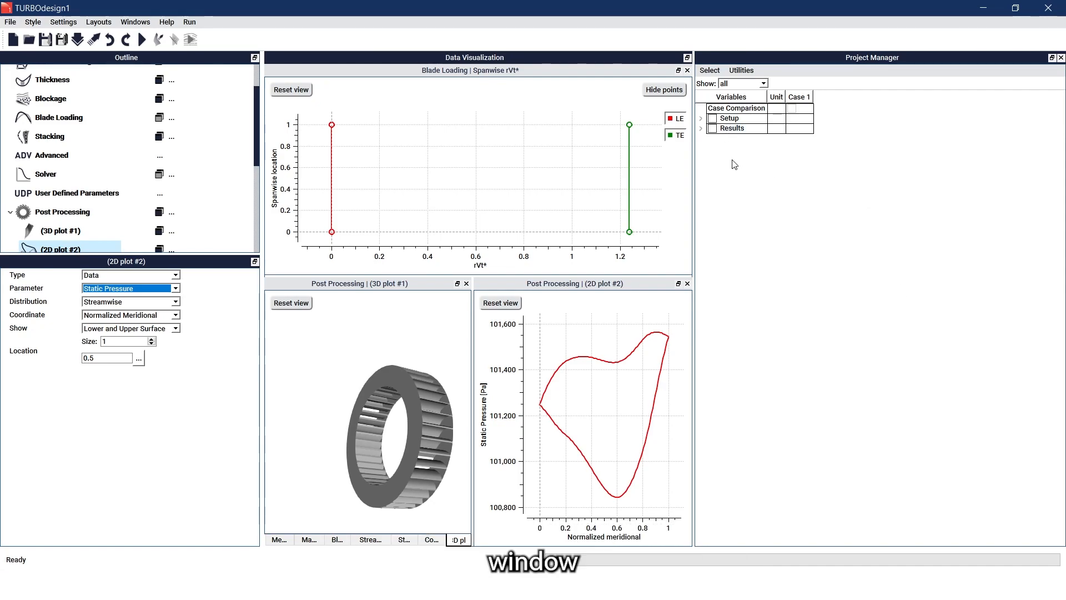
- Expand Case 1's Performance and Geometry Parameters, then open User Defined Parameters
click(702, 129)
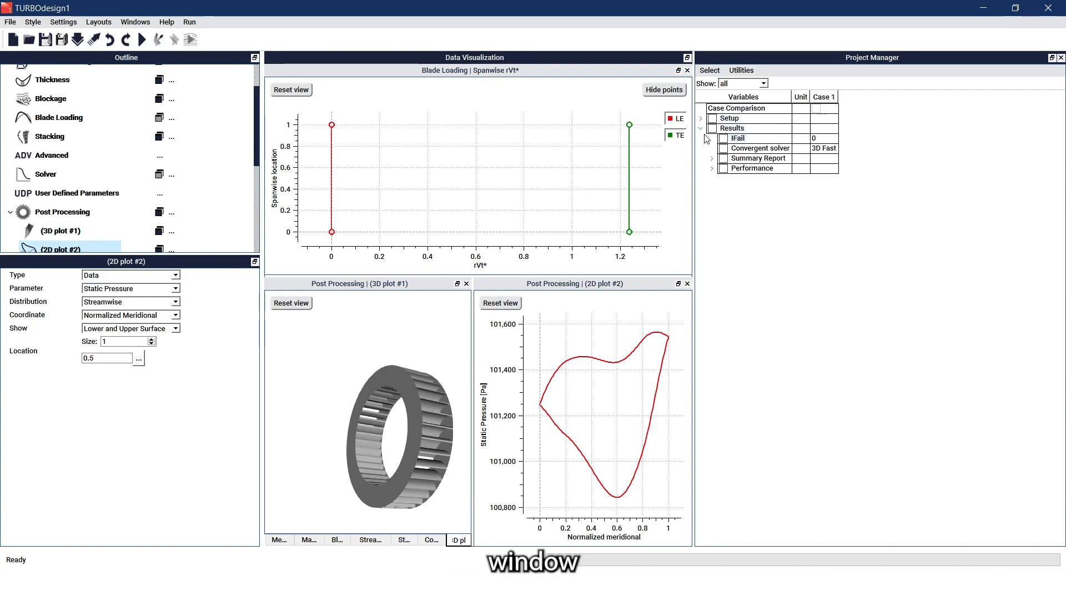
click(713, 169)
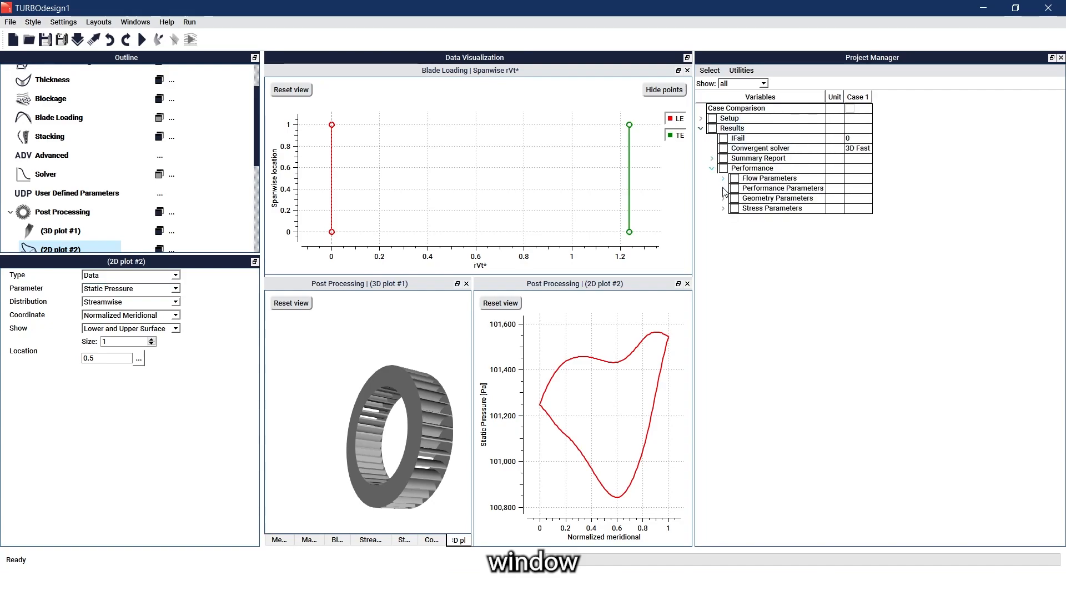
click(723, 189)
click(723, 279)
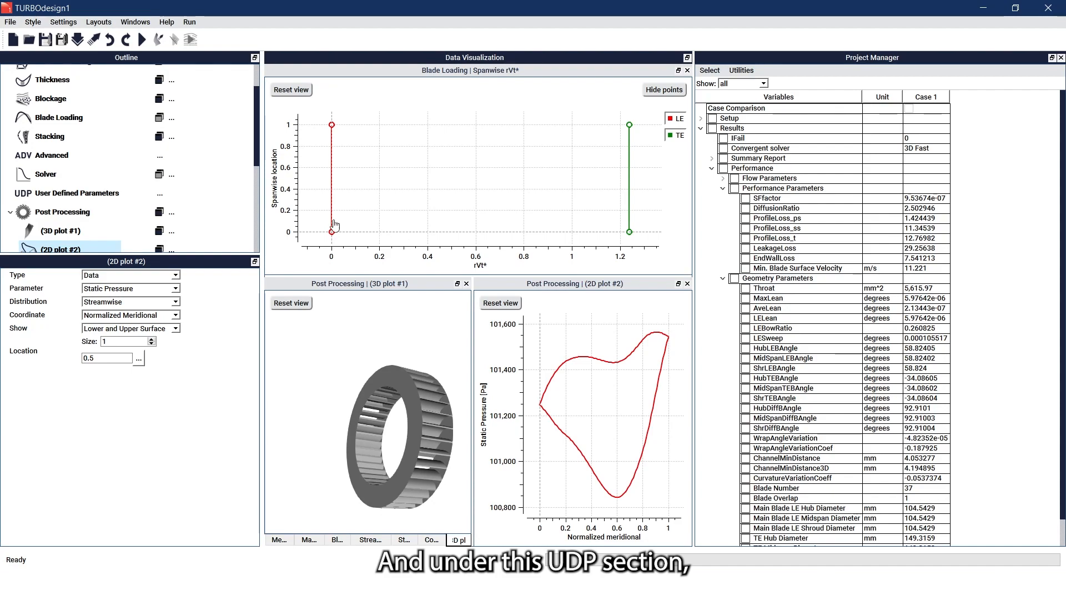
click(113, 196)
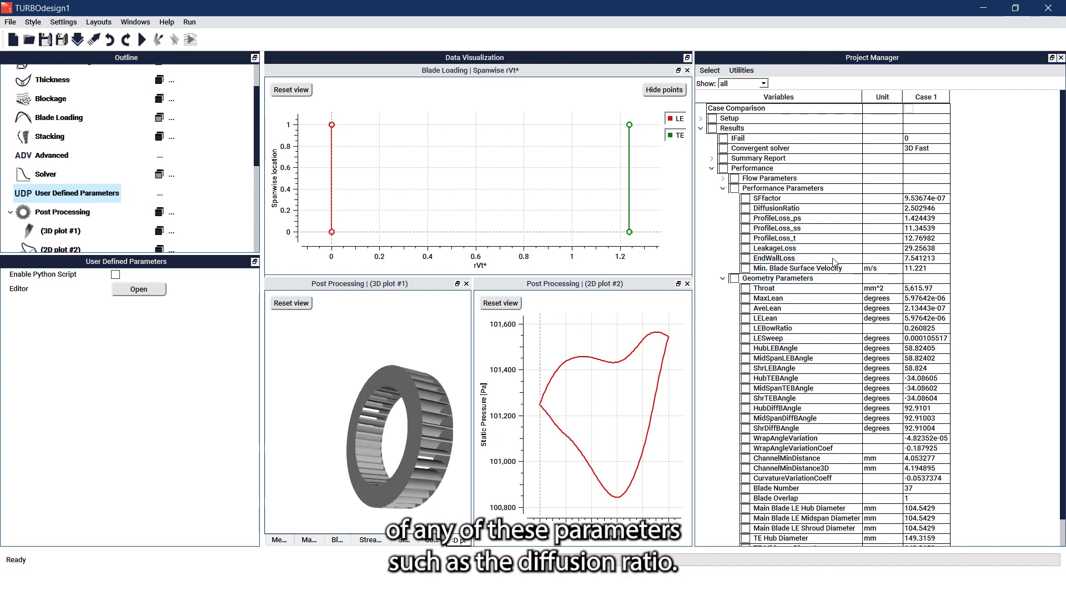
- Plot Case 1's DiffusionRatio (2.502946) in a 2D case comparison chart
click(754, 84)
click(752, 73)
mouse_move(783, 84)
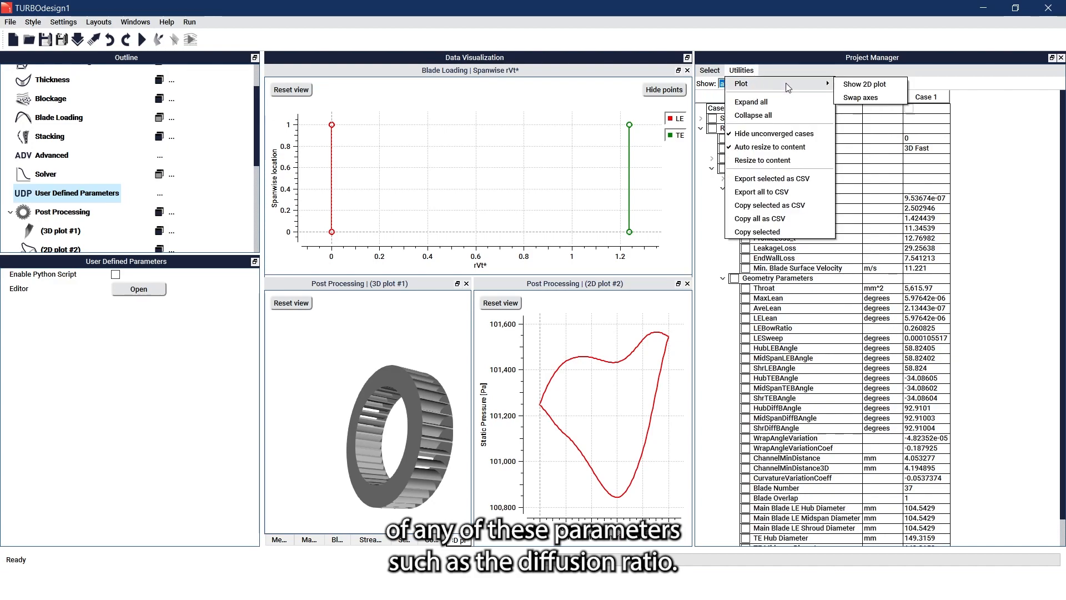
click(848, 83)
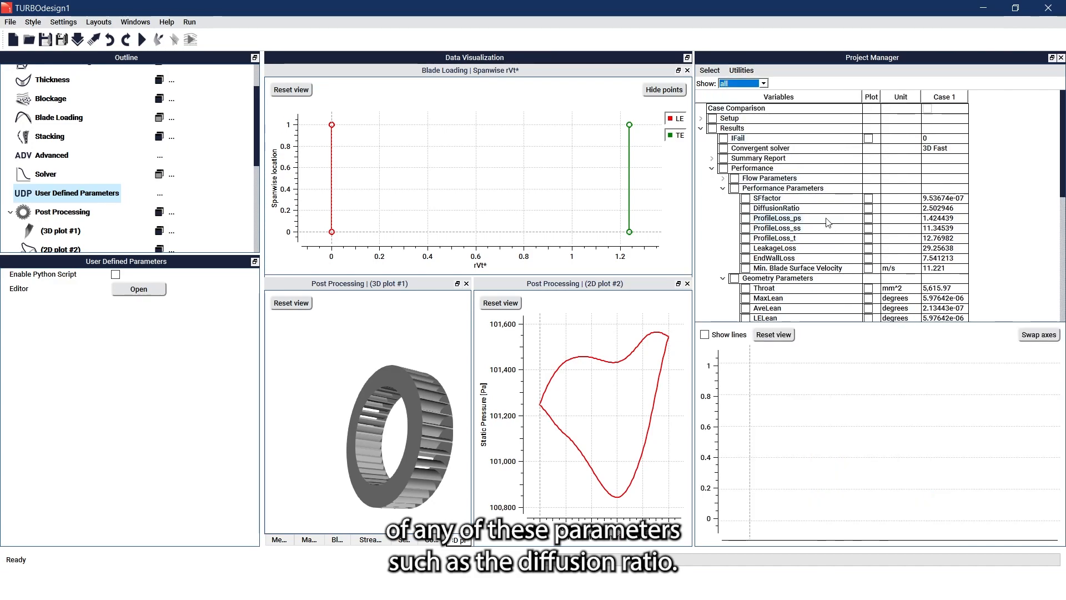
click(869, 210)
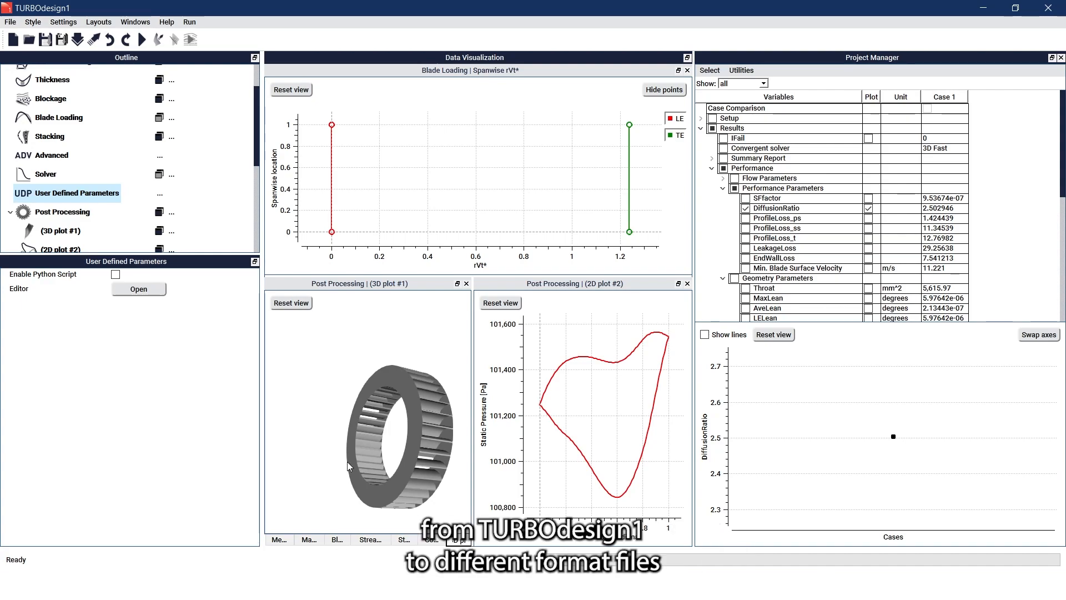
- Open the Export Output settings and leave the output format as TurboGrid
scroll(220, 224, down, 2)
scroll(220, 223, down, 1)
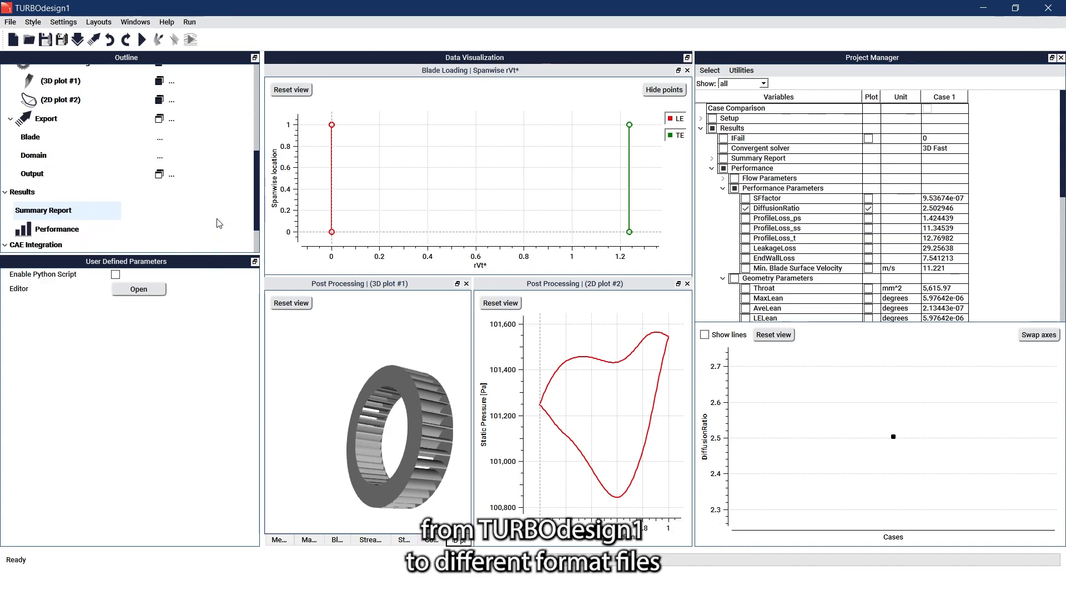
click(72, 174)
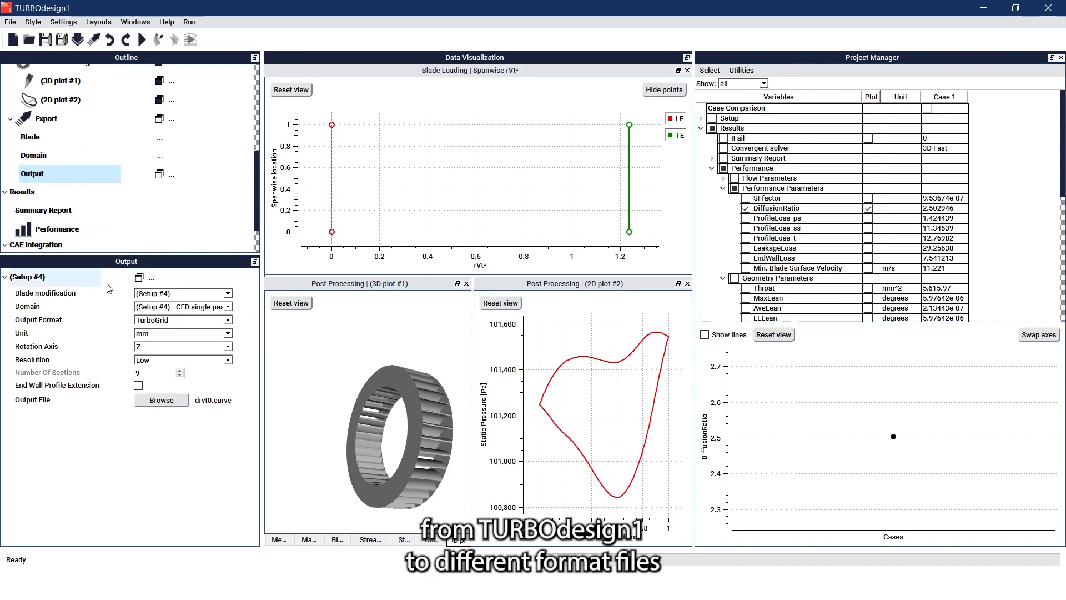
click(181, 320)
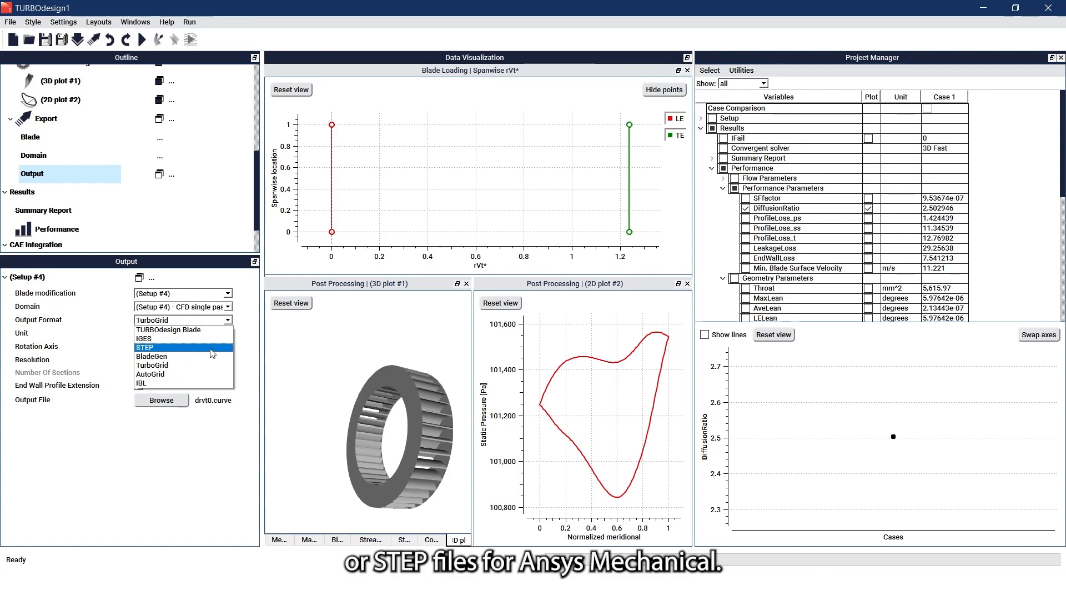
click(247, 356)
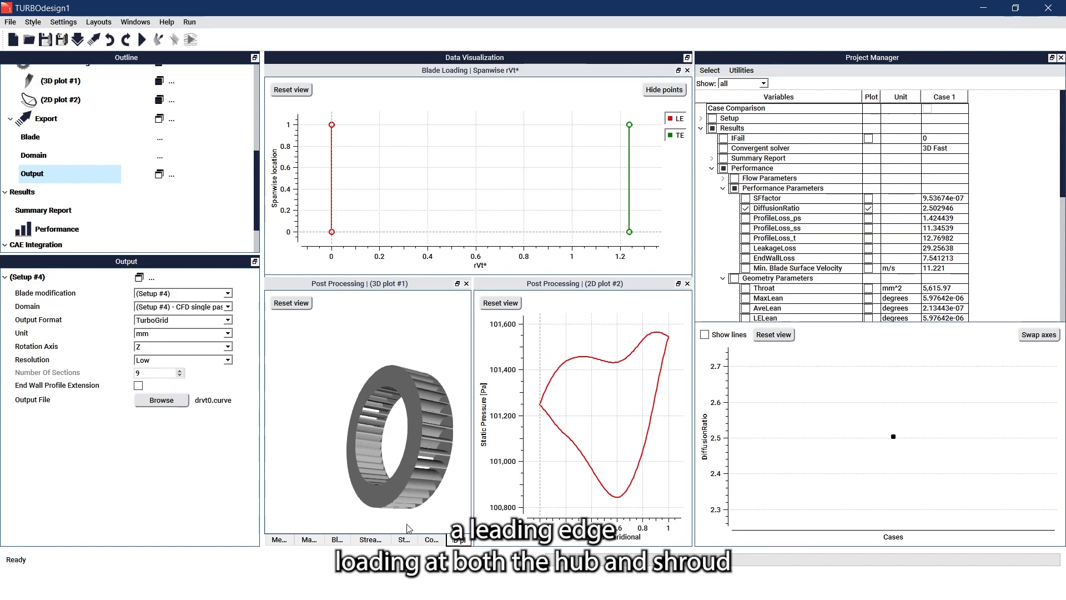
- Dock the streamwise loading plot, then raise hub and shroud leading-edge loading to about 5.8–5.9
click(360, 539)
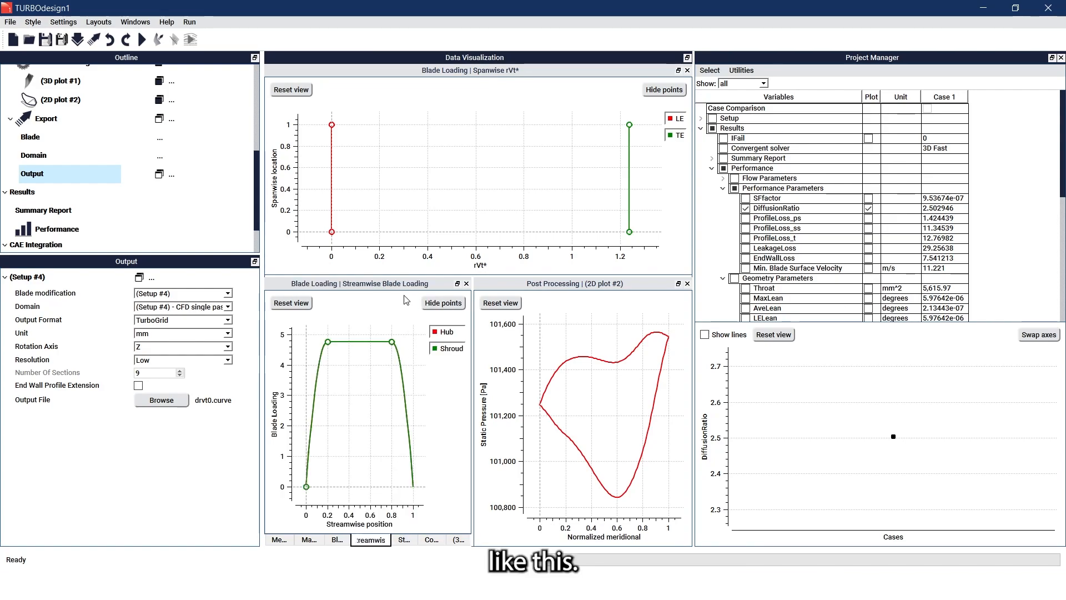
drag(405, 293, 325, 162)
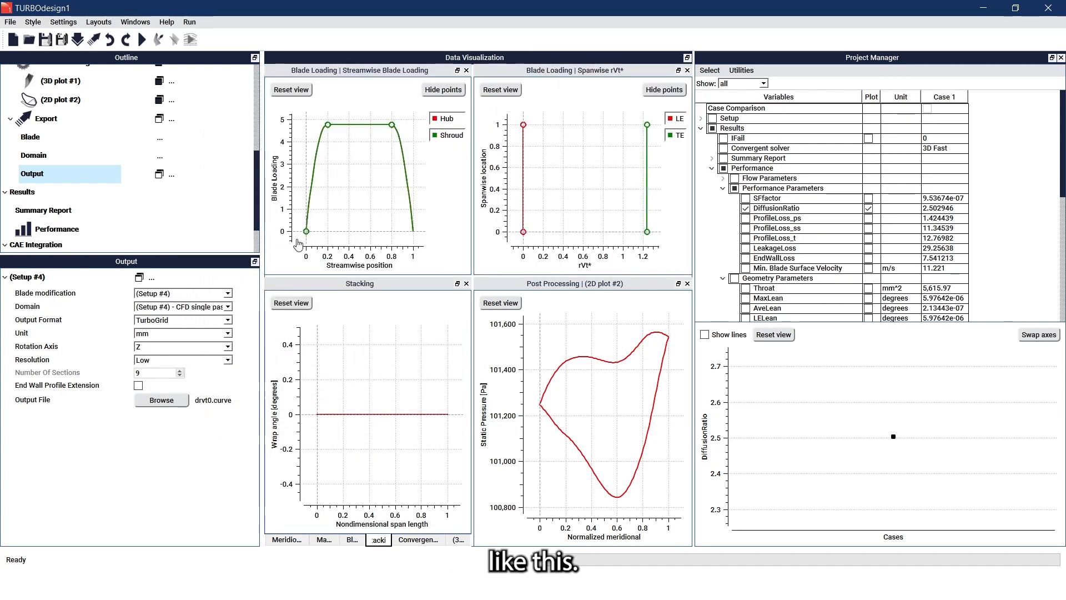
scroll(347, 175, down, 2)
drag(363, 193, 363, 213)
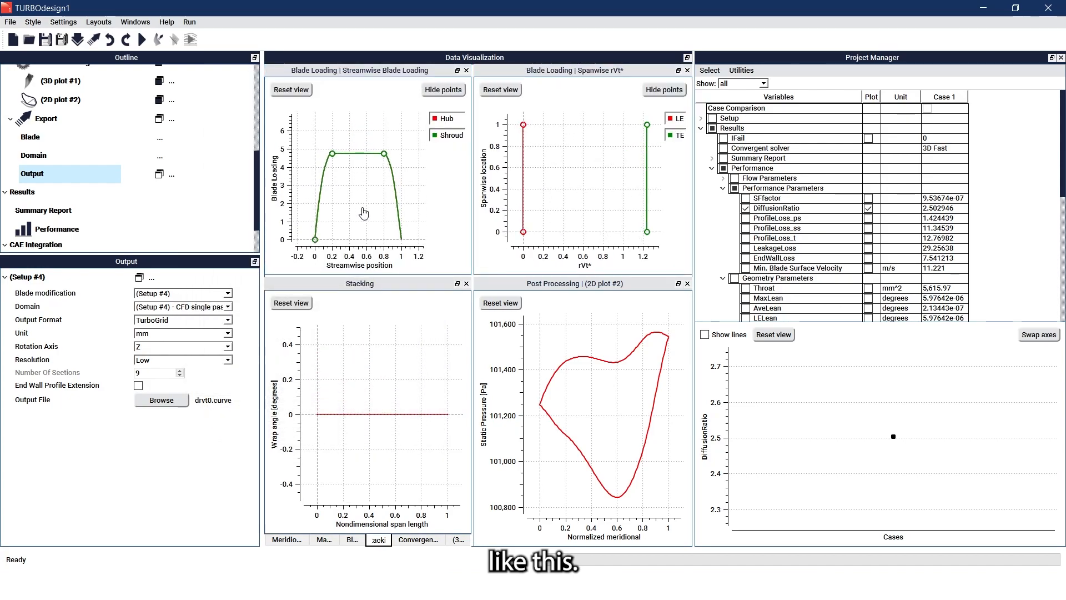
drag(315, 240, 293, 135)
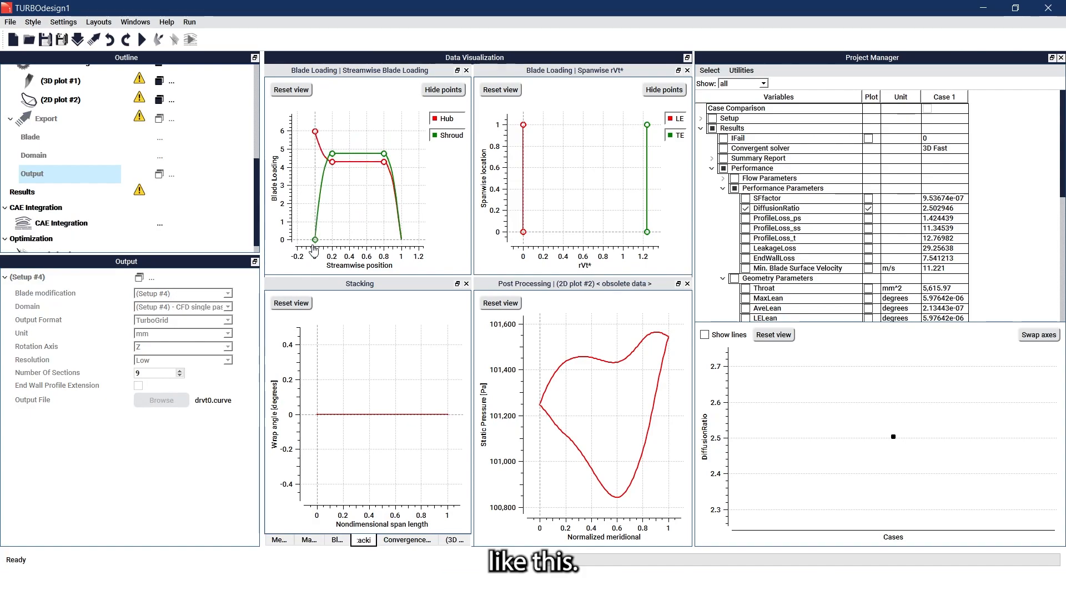
drag(315, 240, 313, 138)
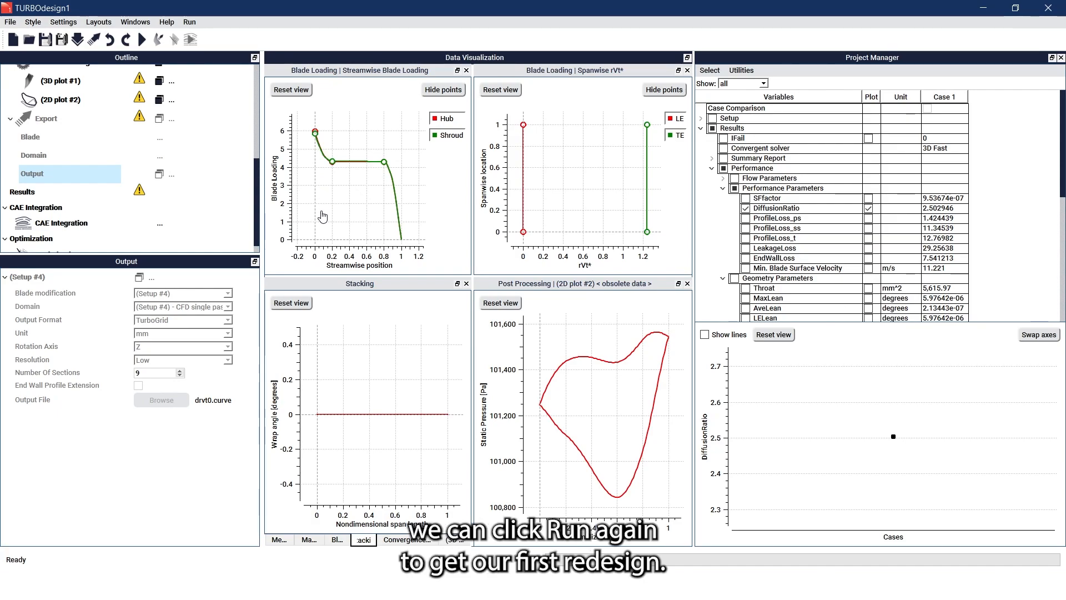
- Solve the redesign as Case 2 and view the impeller at an angle in 3D plot #1
click(143, 40)
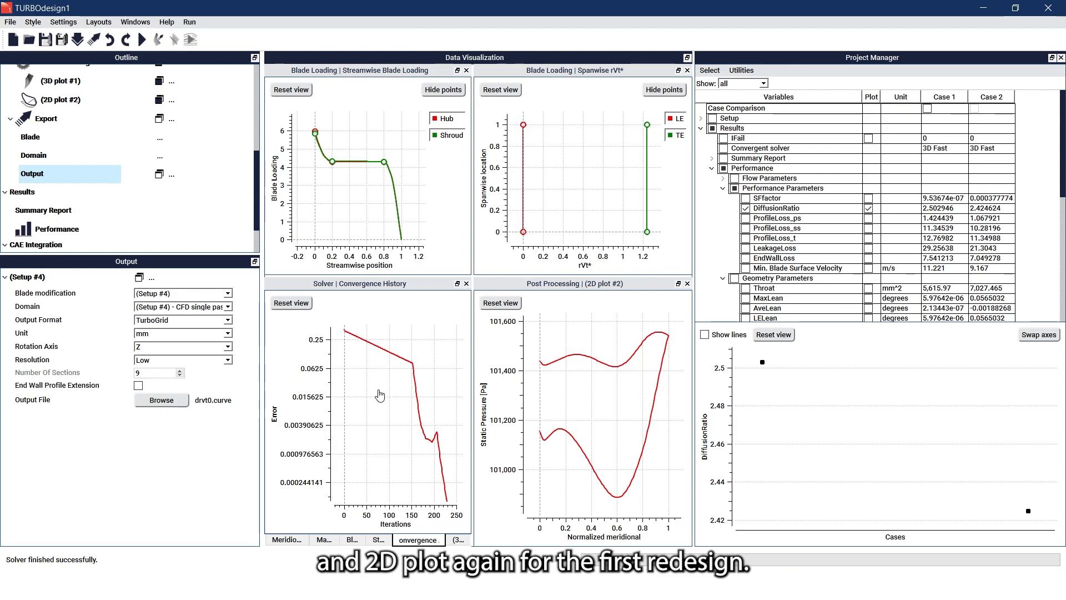
click(454, 540)
scroll(356, 412, up, 5)
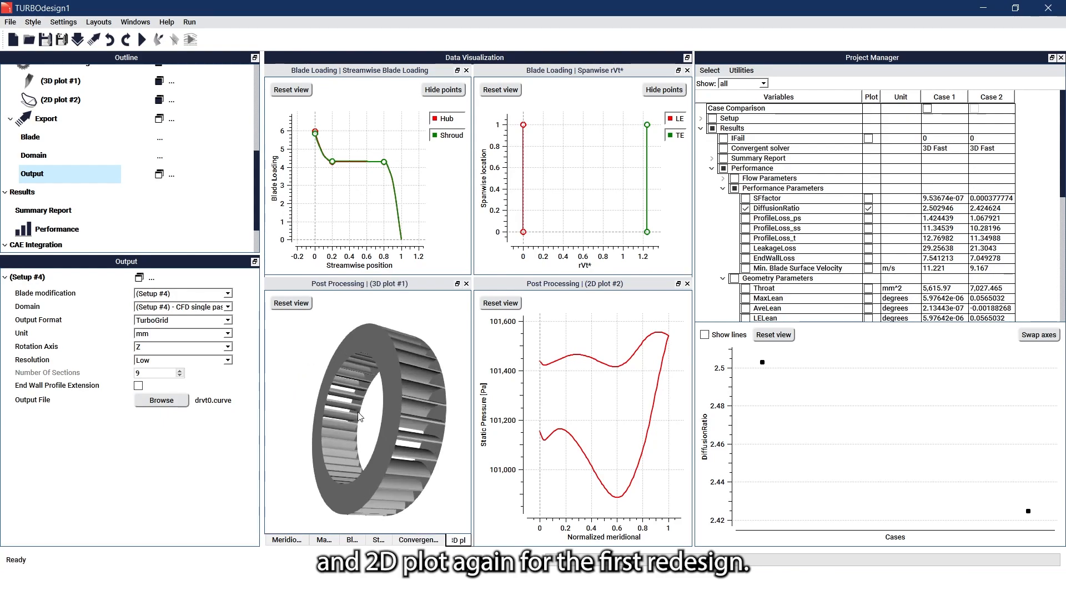
drag(383, 420, 375, 419)
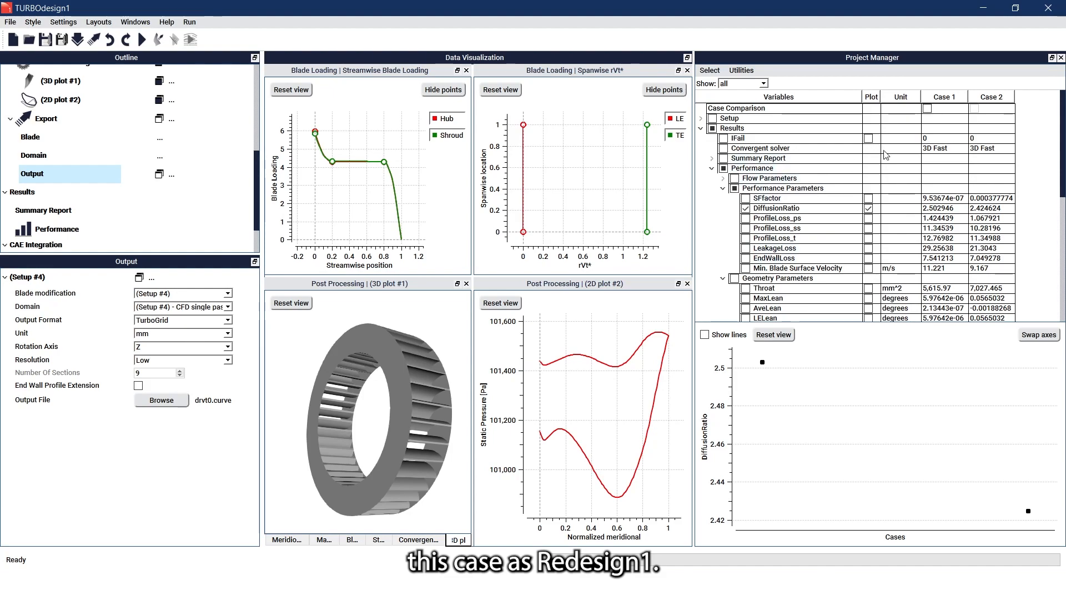
- Rename Case 2 to 'Redesign1'
right_click(973, 103)
click(986, 109)
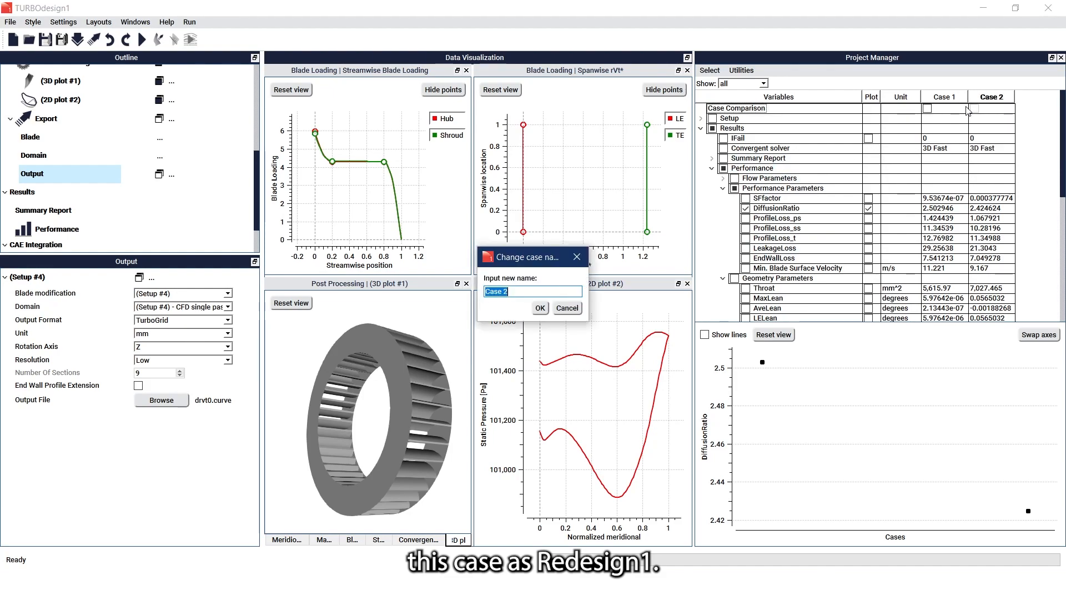
text(Re)
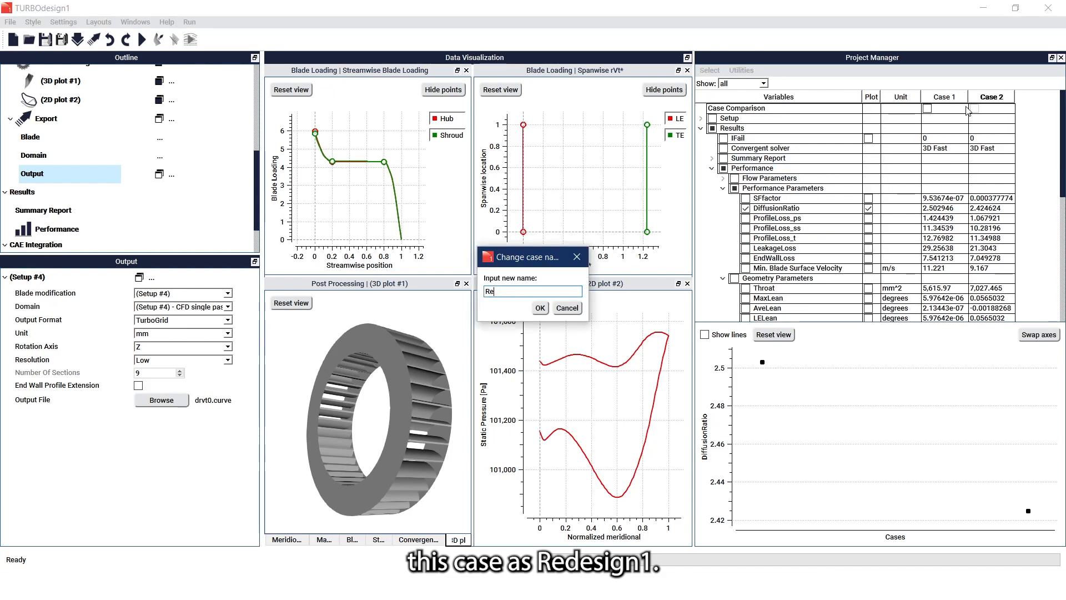
text(design1)
key(Return)
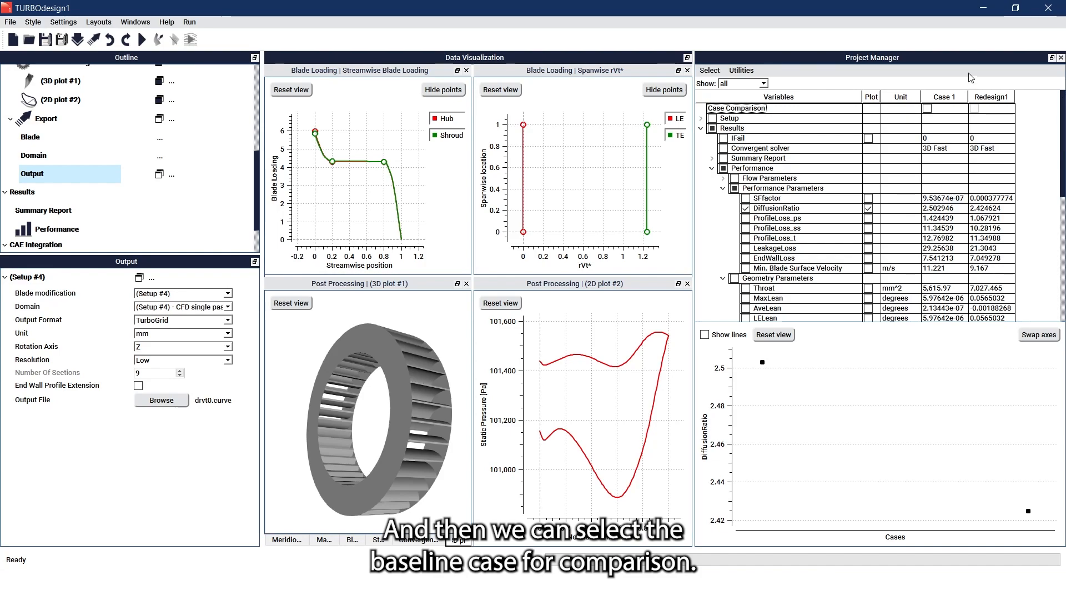
- Rename Case 1 to 'Baseline' and tick it for case comparison overlay
right_click(952, 94)
click(952, 100)
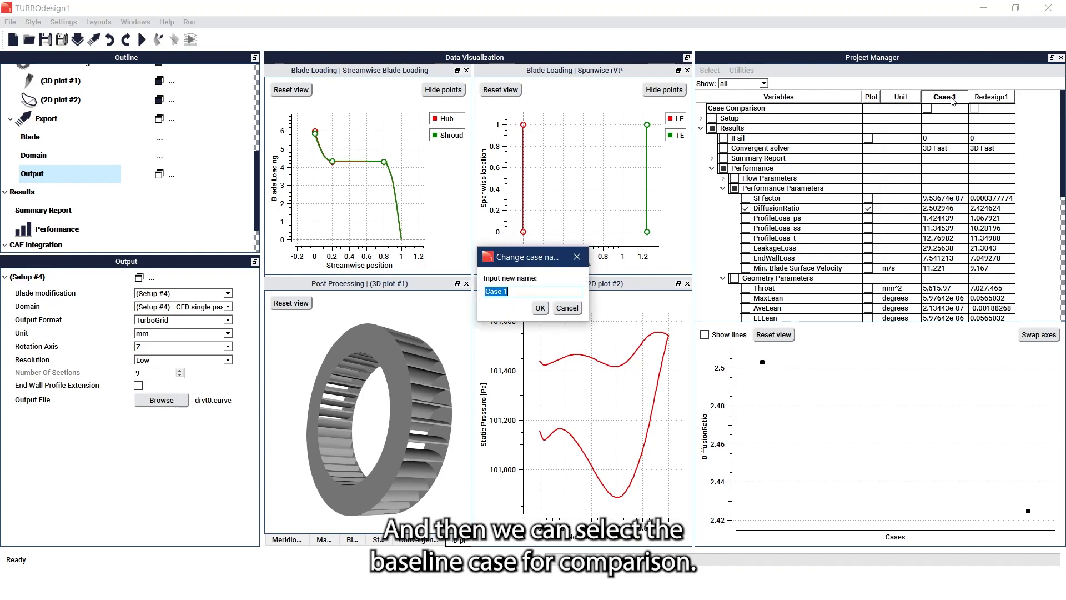
text(Base)
key(BackSpace)
key(BackSpace)
key(BackSpace)
key(BackSpace)
text(eline)
key(Return)
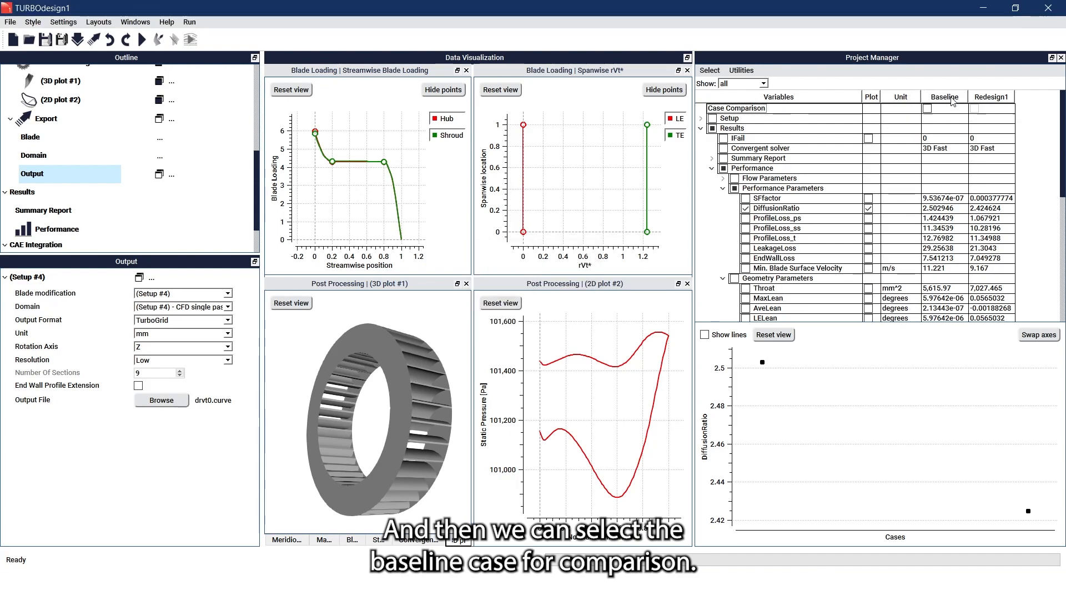
click(927, 109)
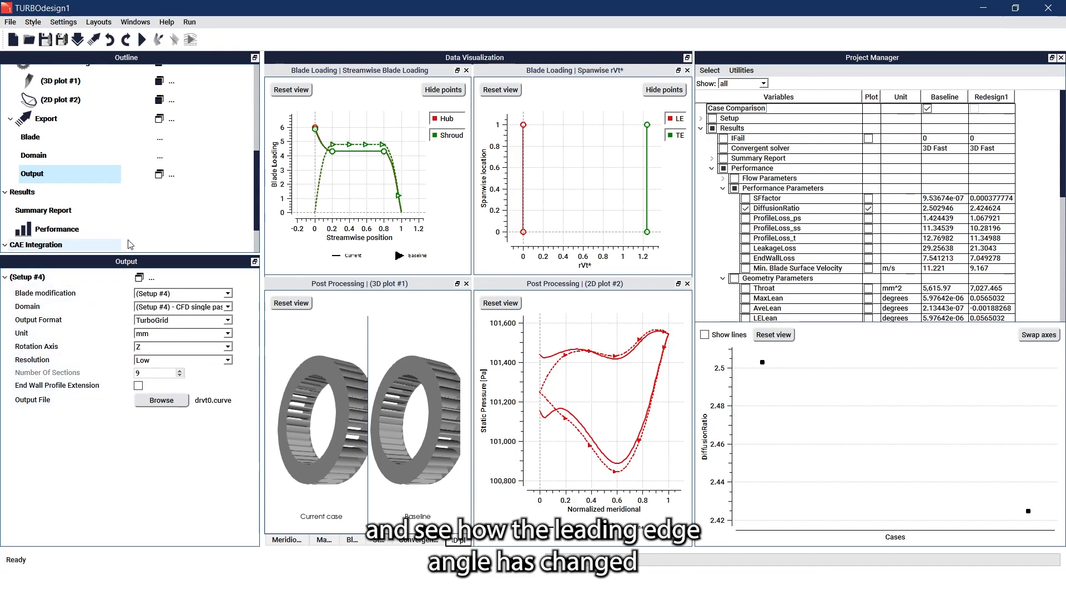
- Combine cases in 3D plot #1 with 1 blade, hub and shroud hidden, and rotate the view
click(93, 86)
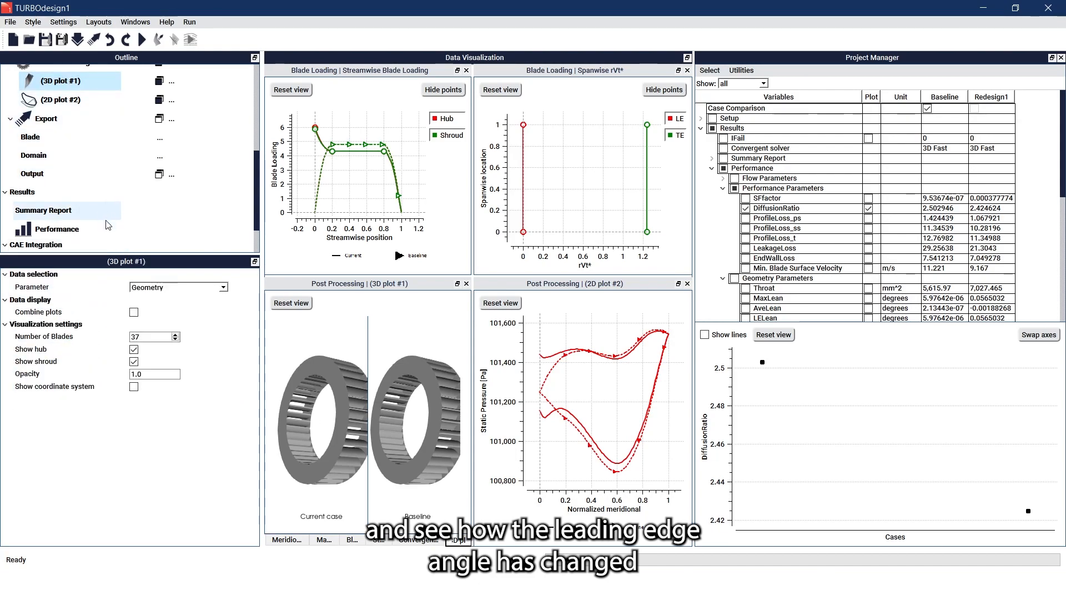
click(134, 312)
text(1)
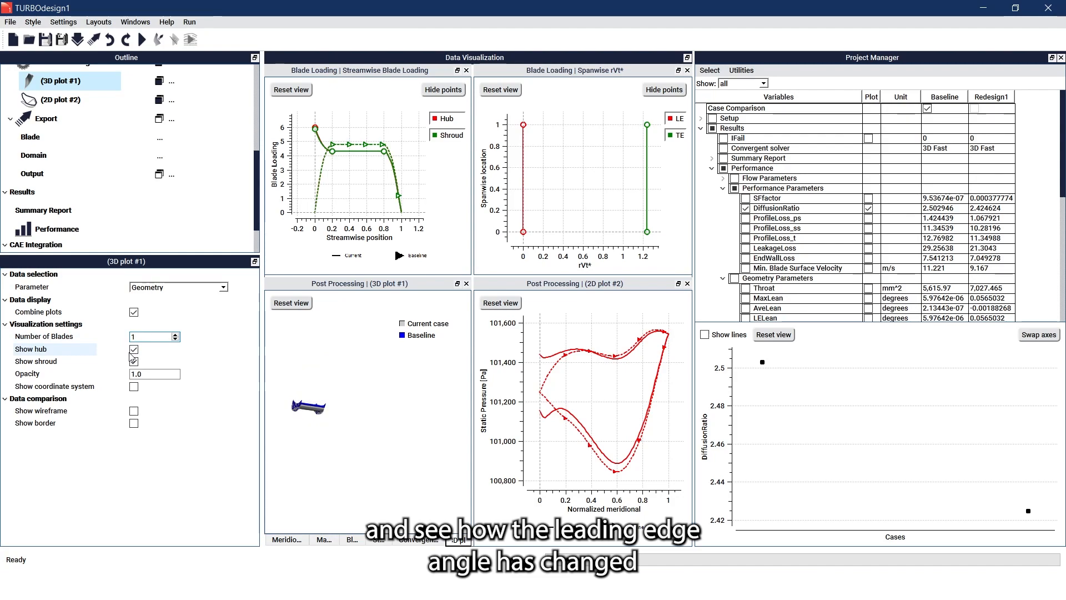
click(134, 361)
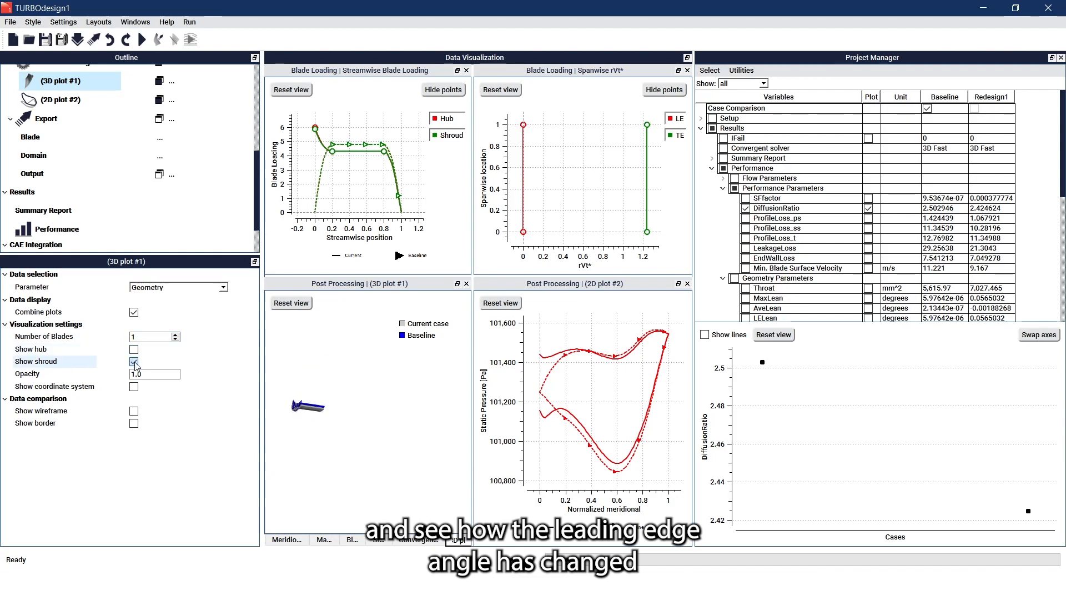
drag(325, 394, 346, 419)
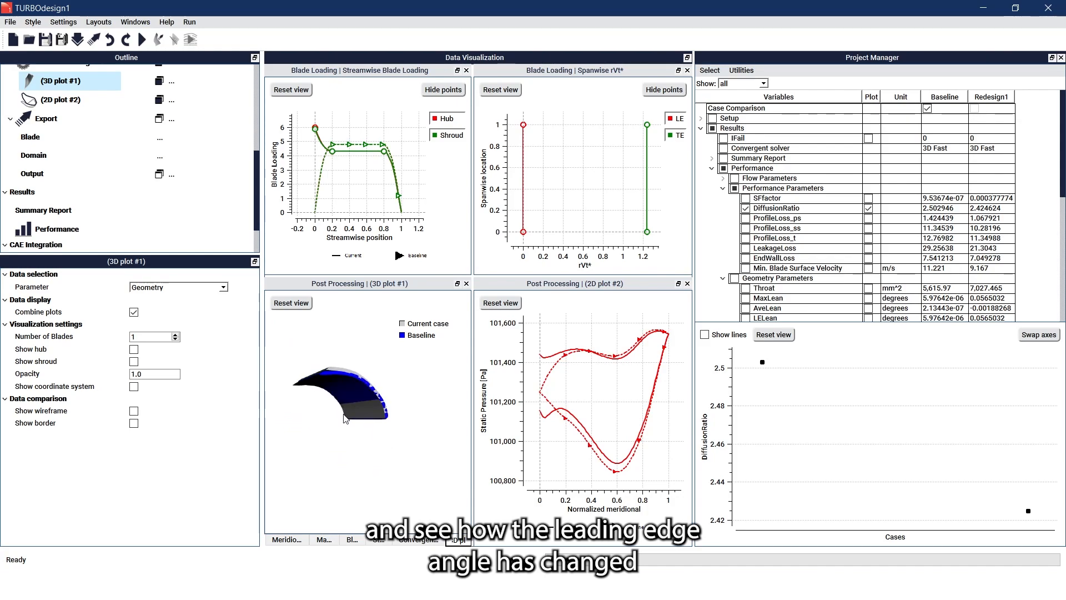
drag(342, 360, 356, 386)
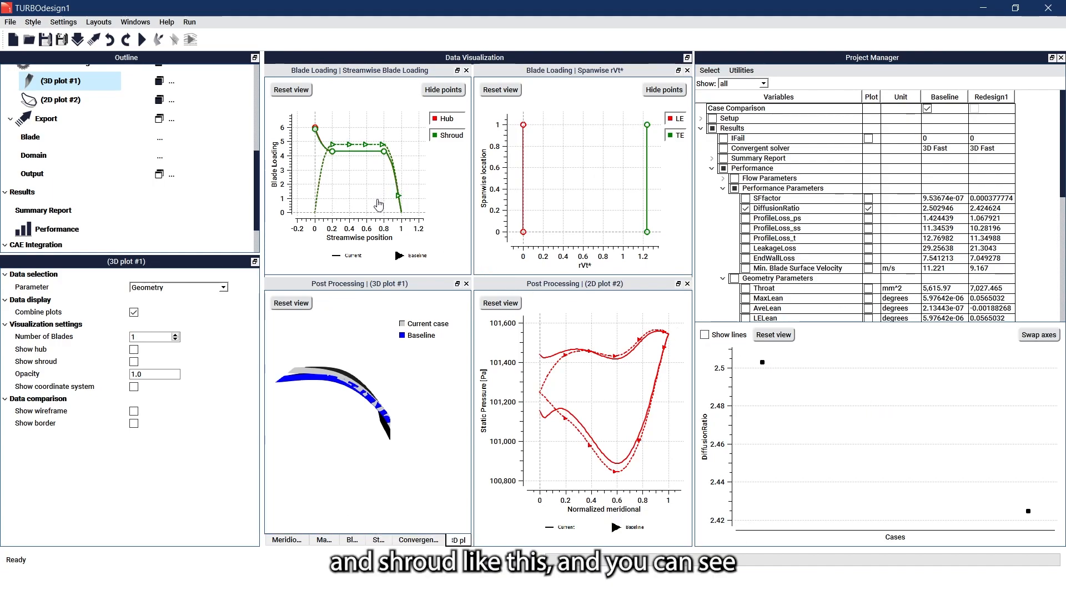
- Lower the shroud loading point near 0.8 so loading falls linearly from about 6 to 3
drag(398, 276, 394, 296)
drag(384, 173, 383, 187)
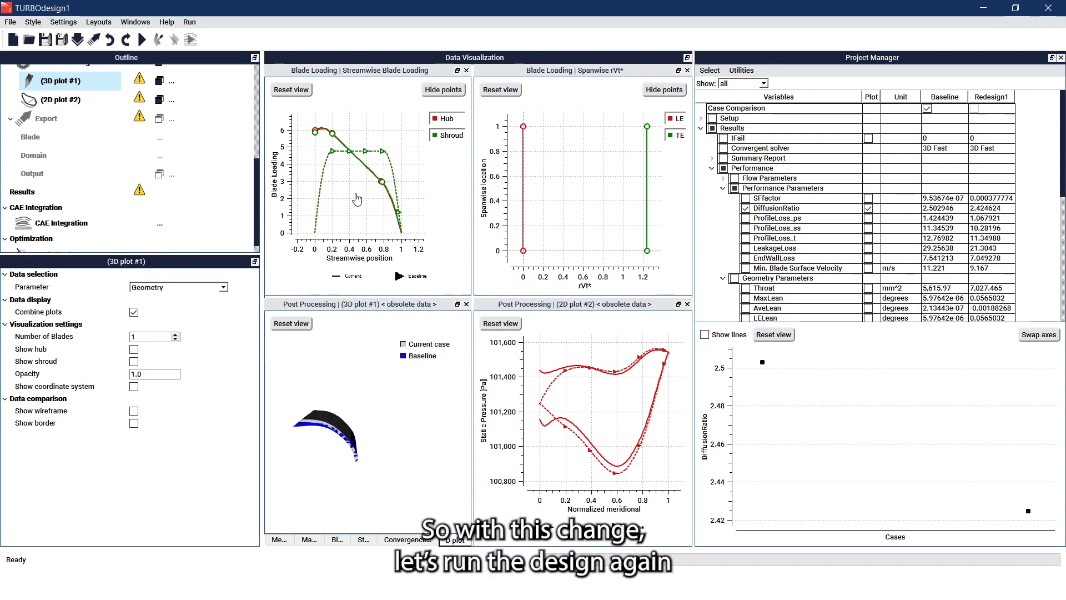
- Solve the modified design as Case 3 (DiffusionRatio 2.367548) and rename it 'Redesign2'
click(142, 39)
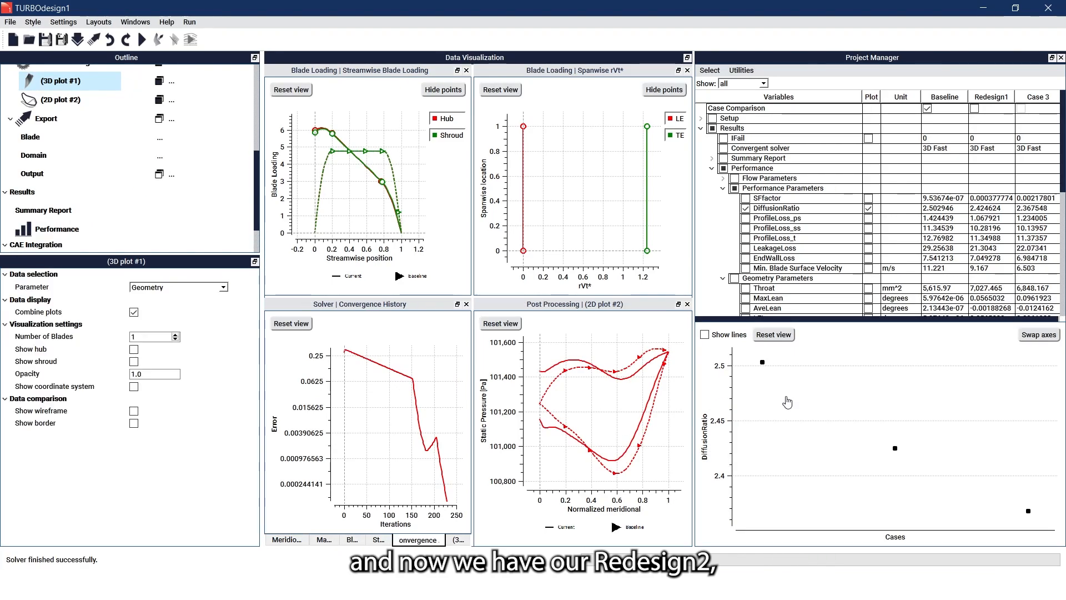
right_click(1036, 104)
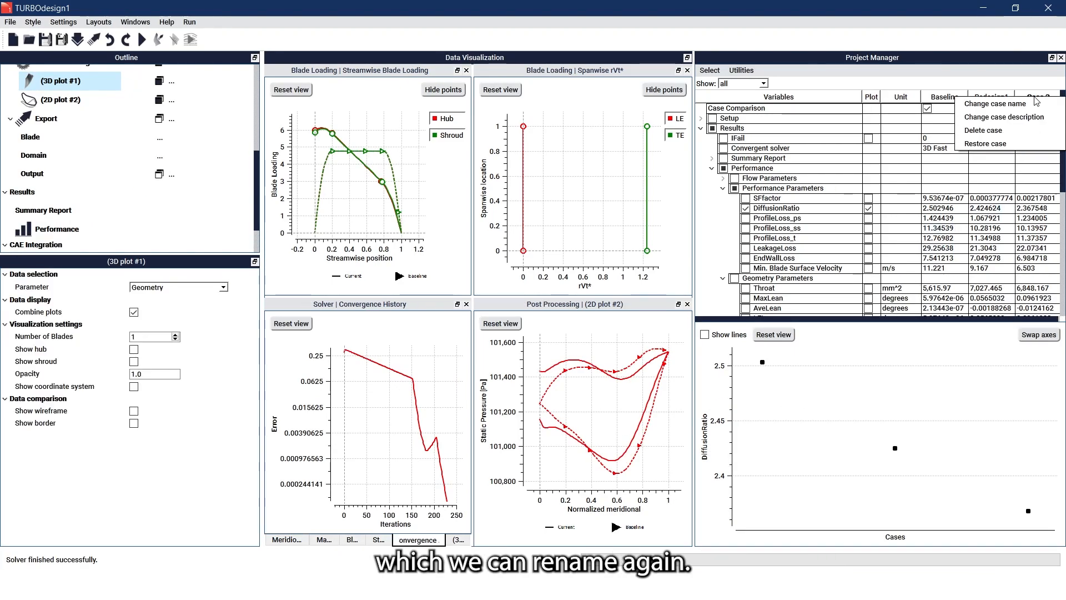
click(1035, 104)
text(R)
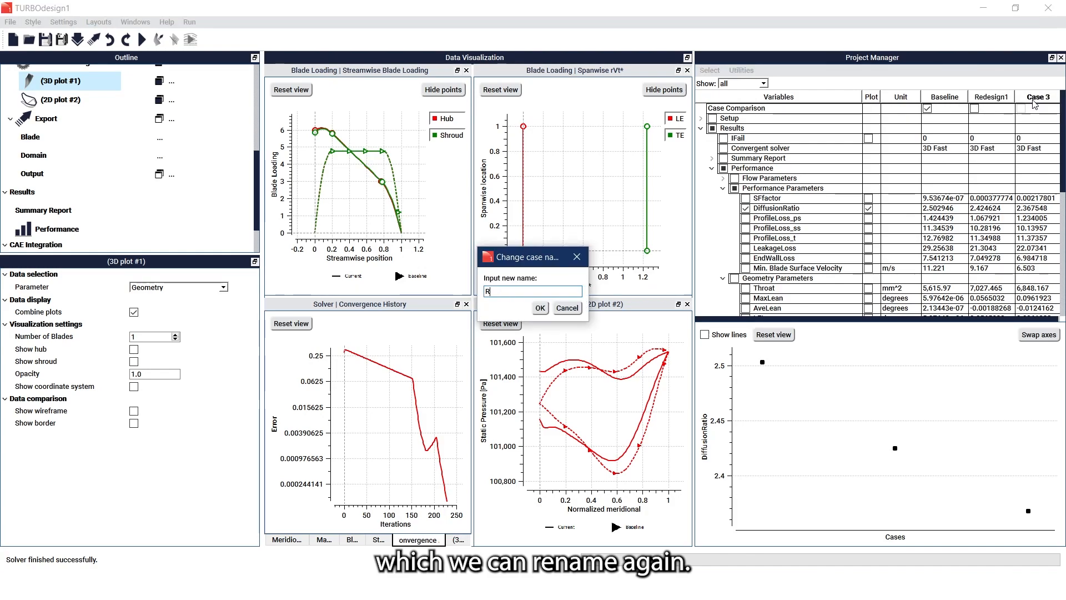
text(edesign)
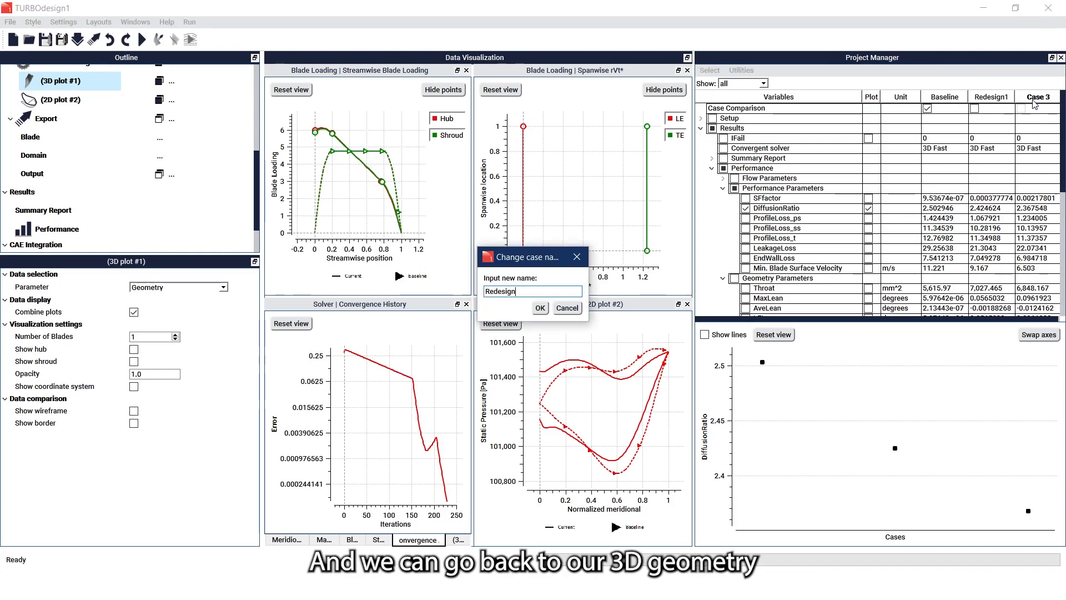
text(2)
key(Return)
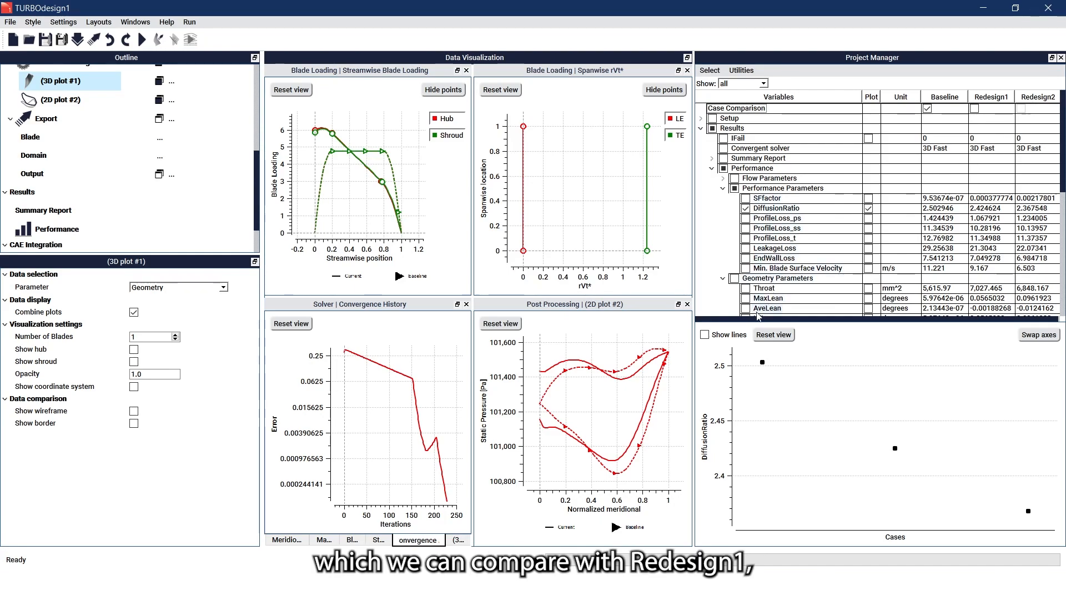
- Swap the Baseline overlay for Redesign1 and rotate the 3D blade to view its underside
click(460, 540)
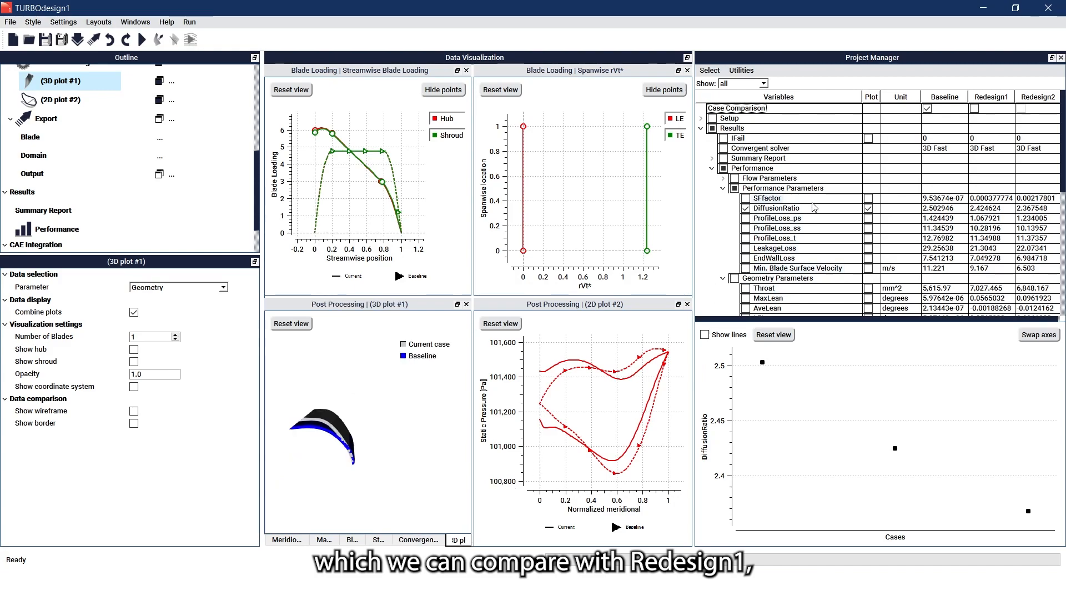
click(926, 109)
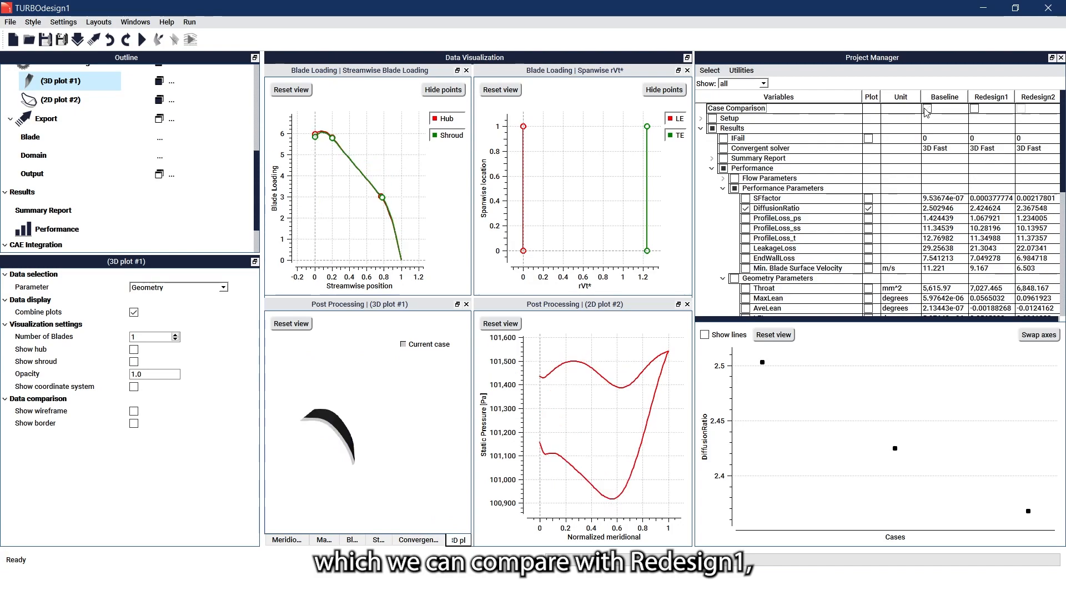
click(974, 108)
scroll(321, 437, up, 3)
drag(329, 436, 334, 412)
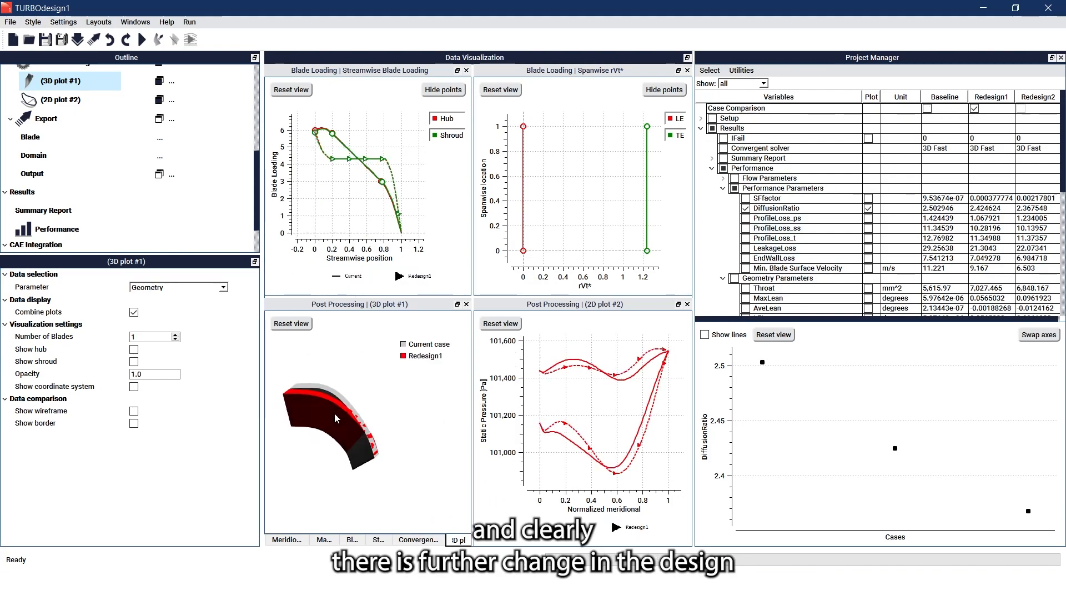